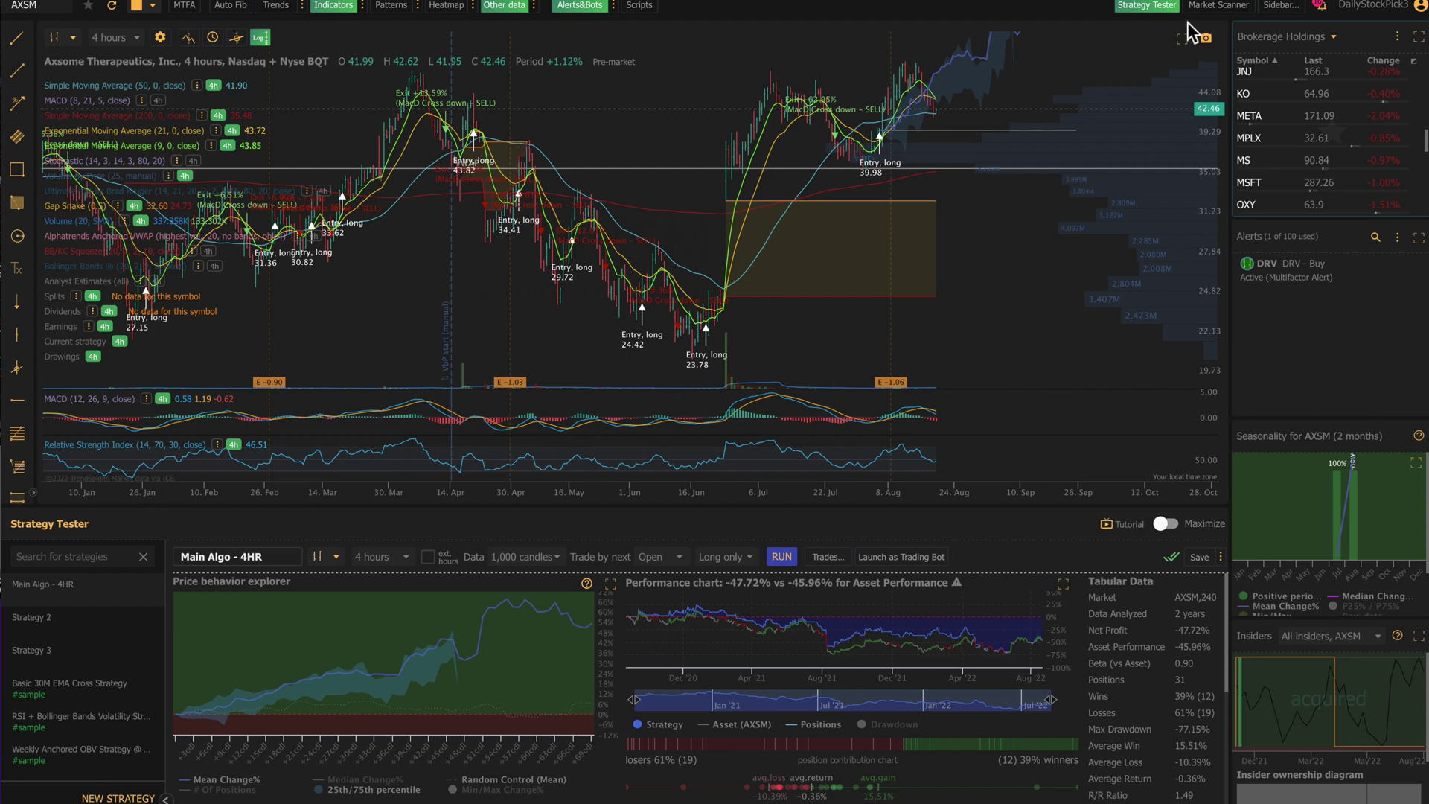
Load the saved '1a - MACD' scan (4-hour MACD crossing up its signal line) in the Market Scanner.
left_click(1220, 6)
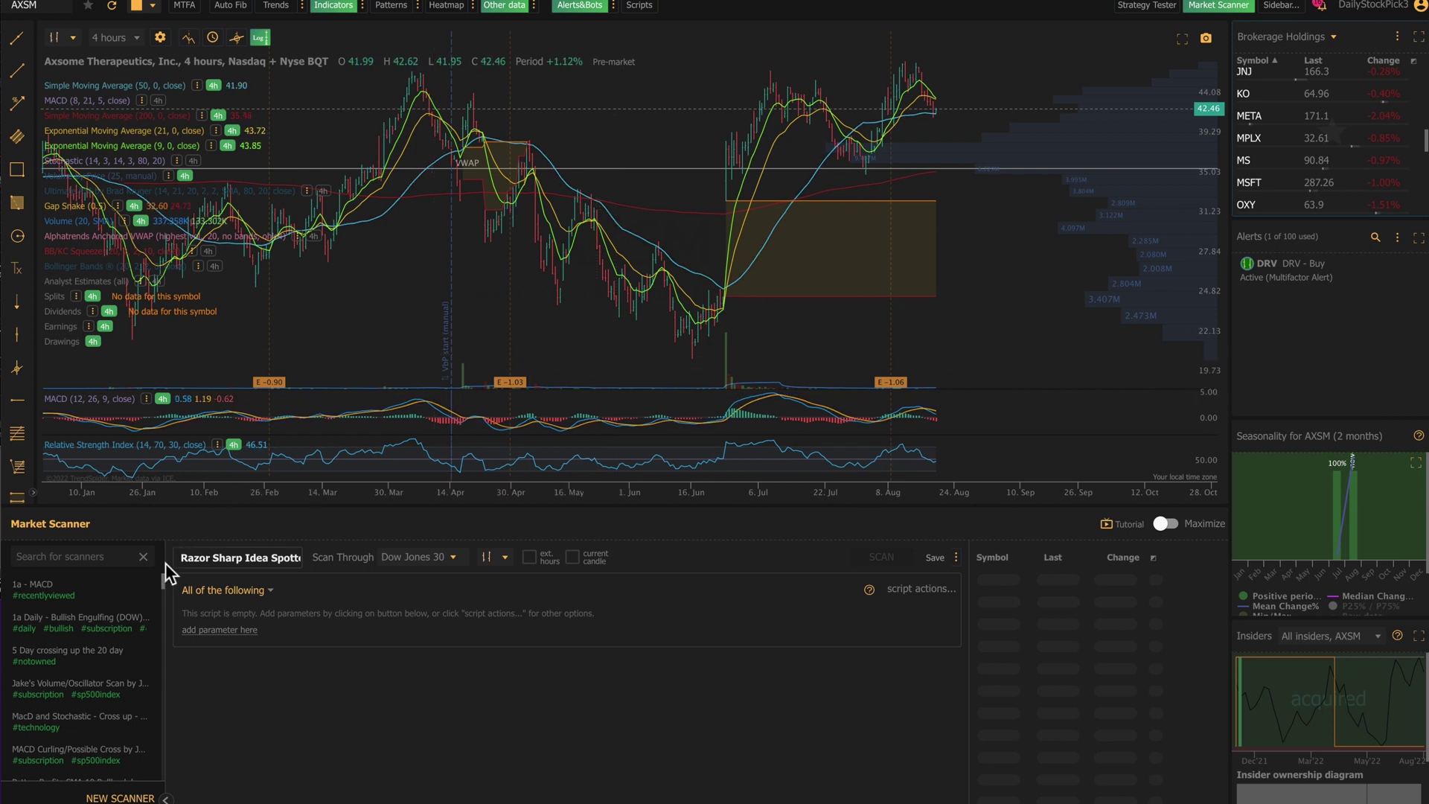
left_click(92, 593)
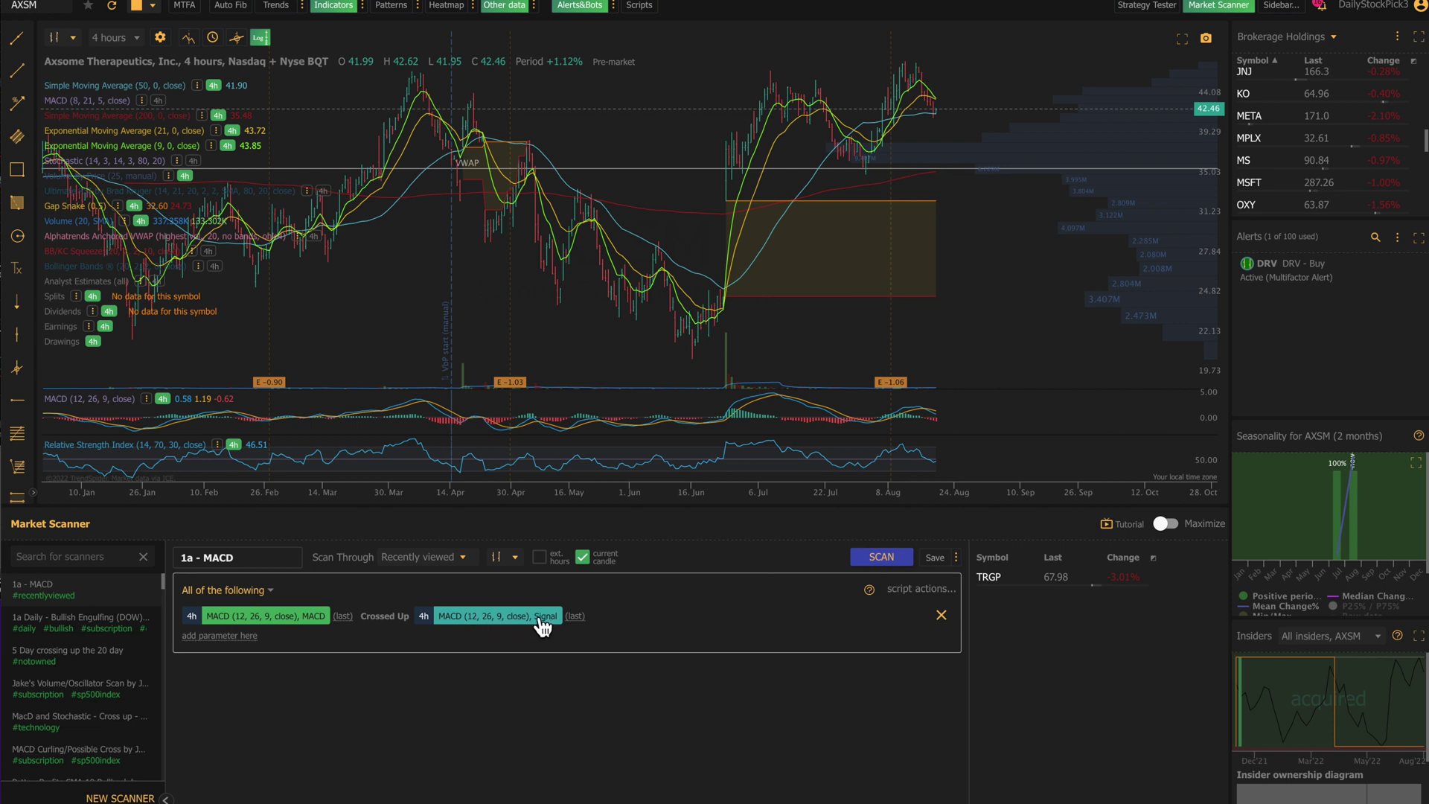
Scan Brokerage Holdings for the MACD cross-up and open the OXY result's 4-hour chart.
left_click(460, 573)
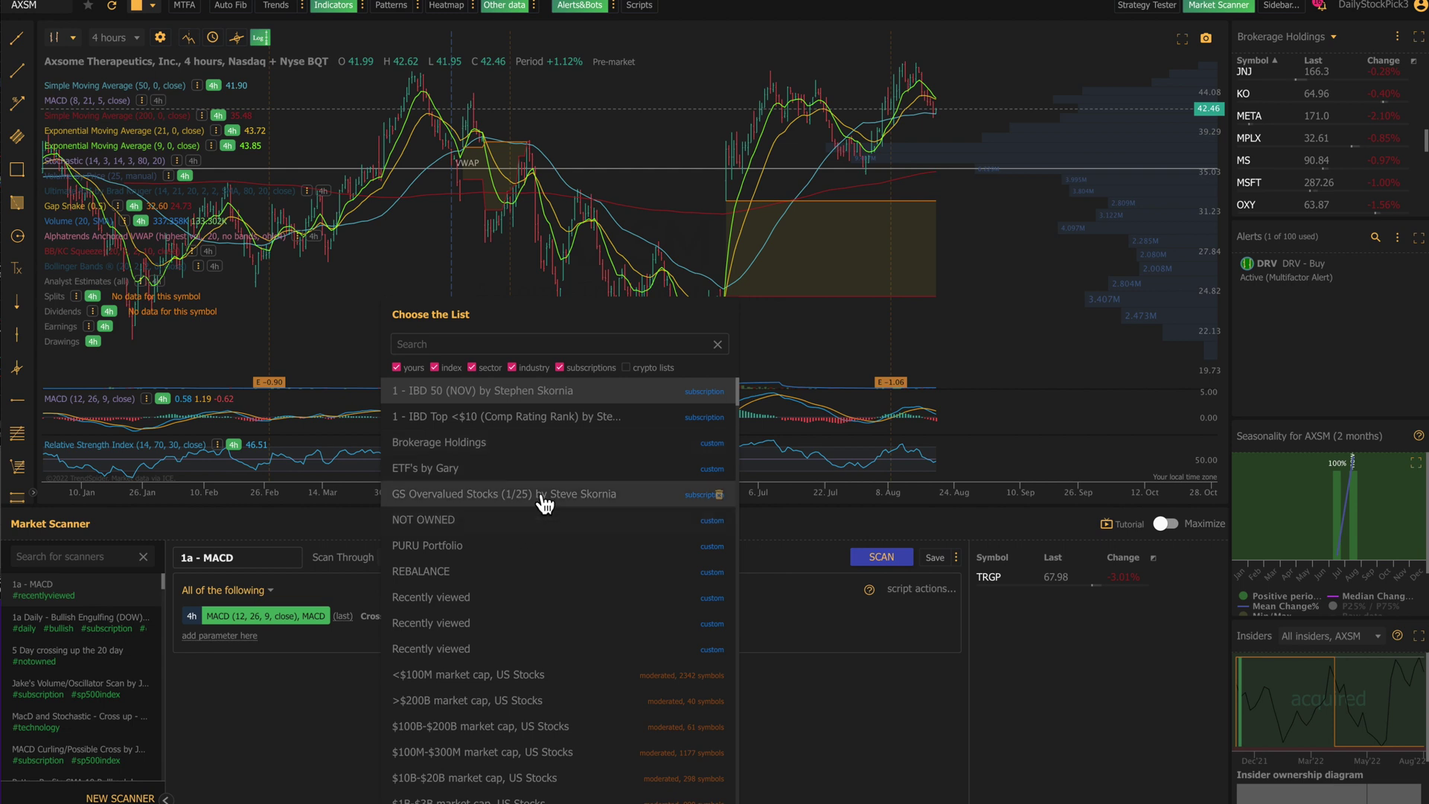
left_click(529, 447)
left_click(869, 566)
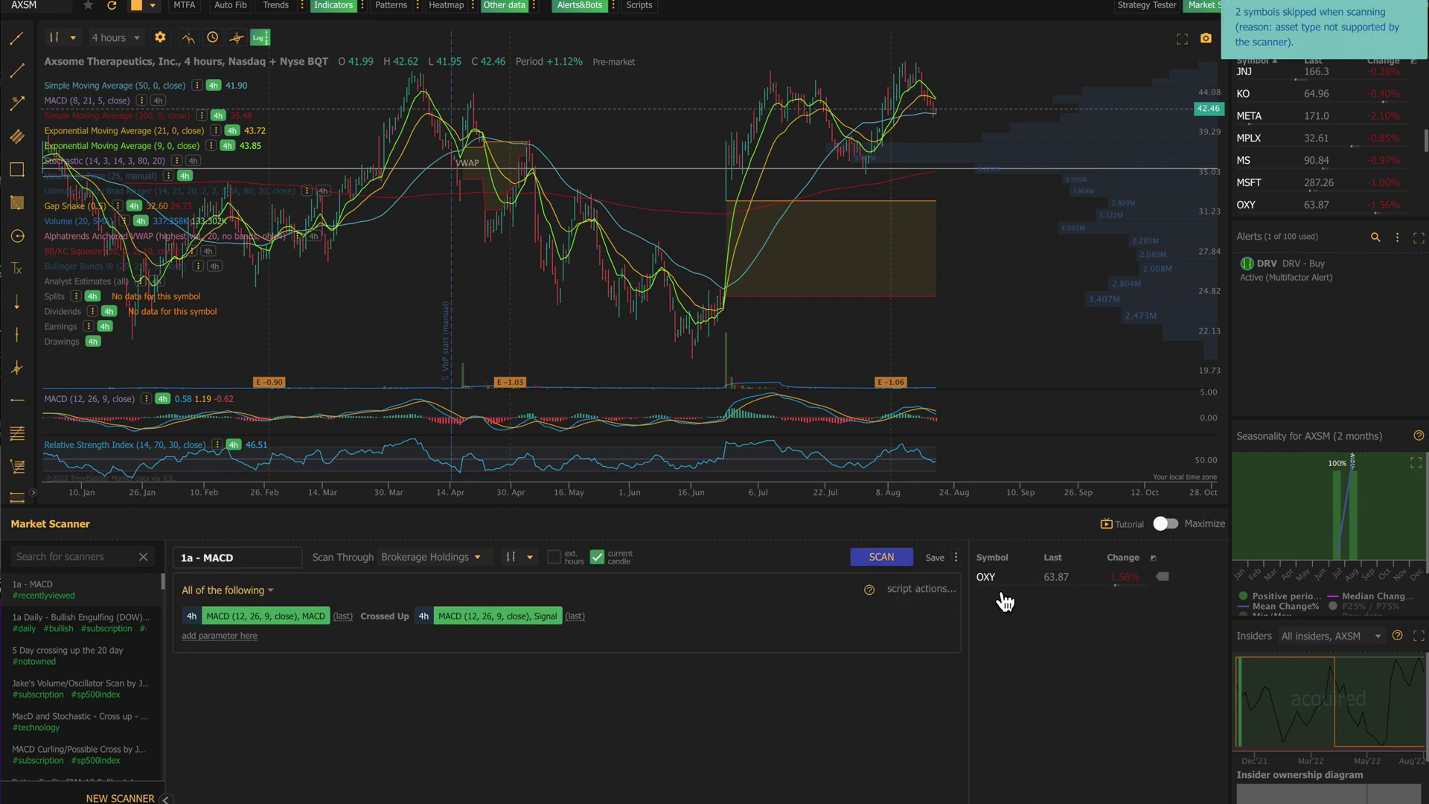
left_click(1001, 593)
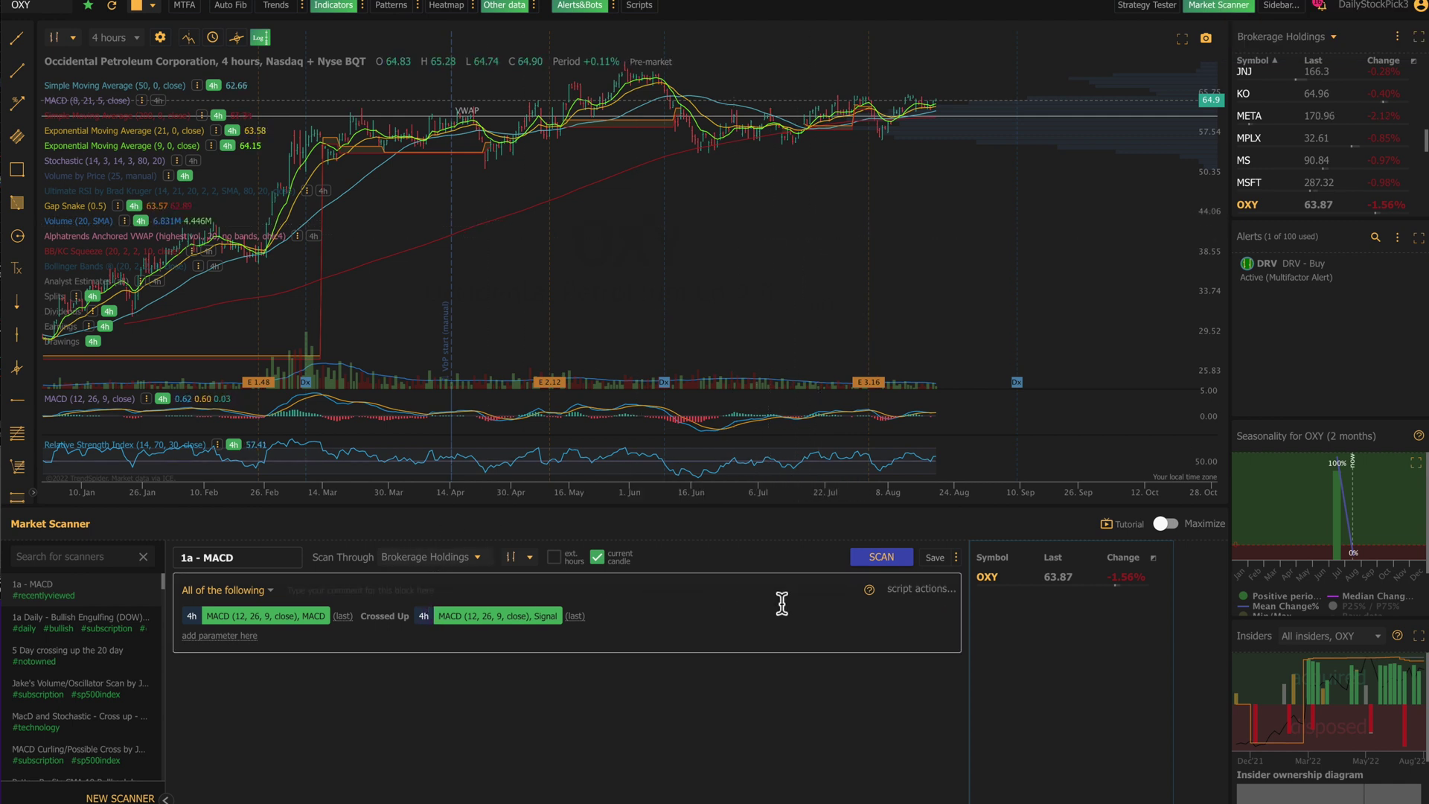
Rerun the MACD cross-up scan over 'ARK Holdings, All', which returns no matches.
left_click(469, 560)
scroll(529, 593, "down", 3)
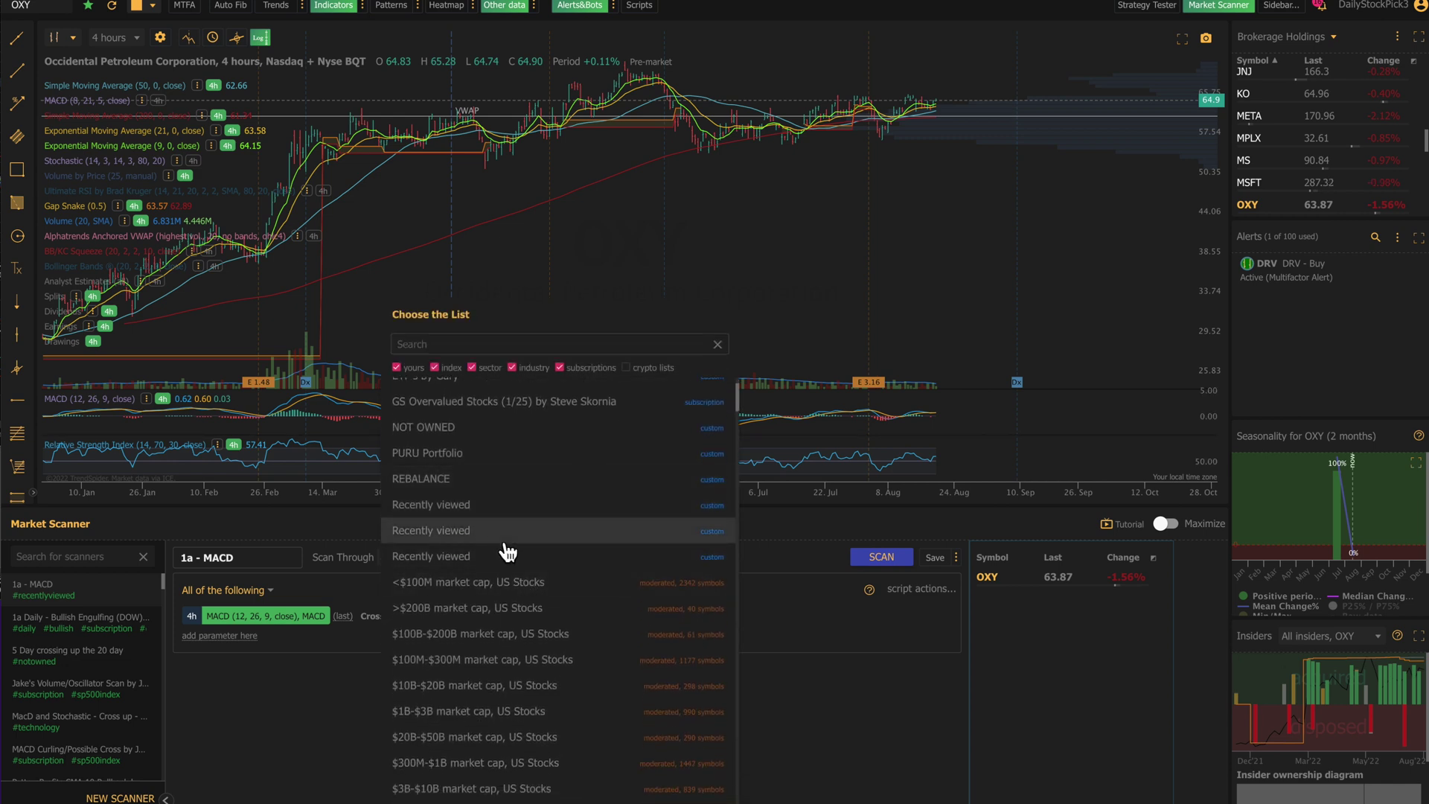
scroll(502, 547, "down", 8)
scroll(507, 549, "down", 2)
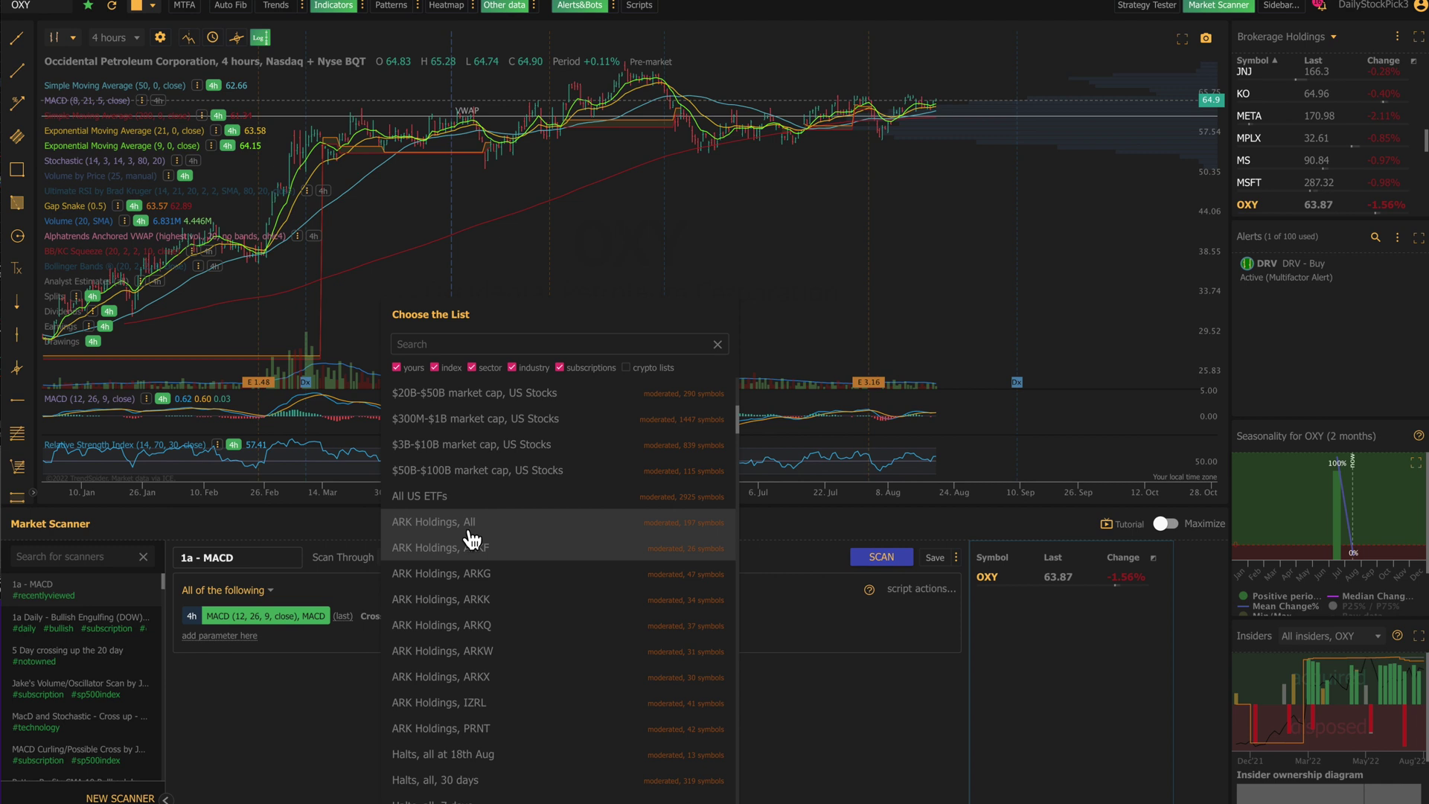
left_click(470, 530)
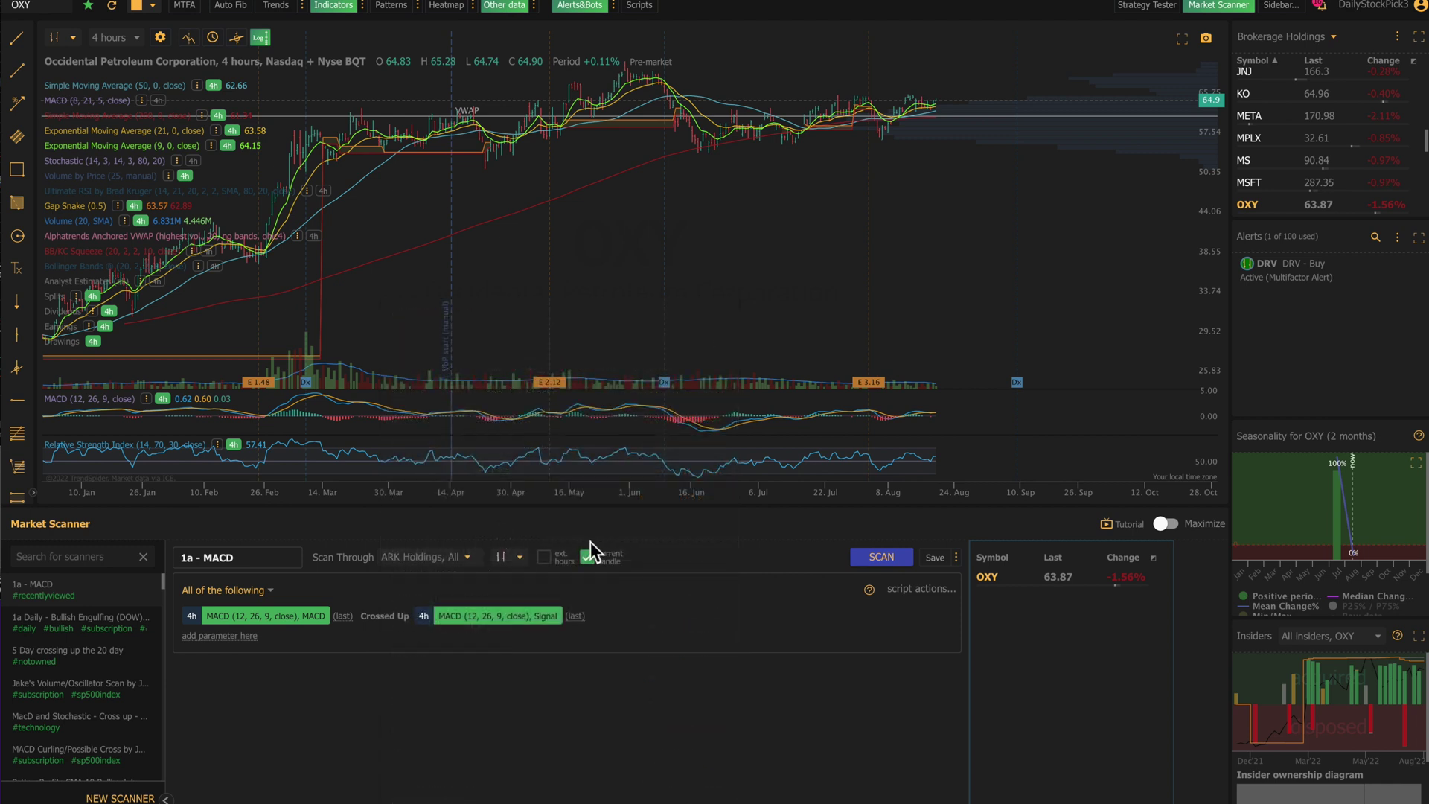
left_click(881, 559)
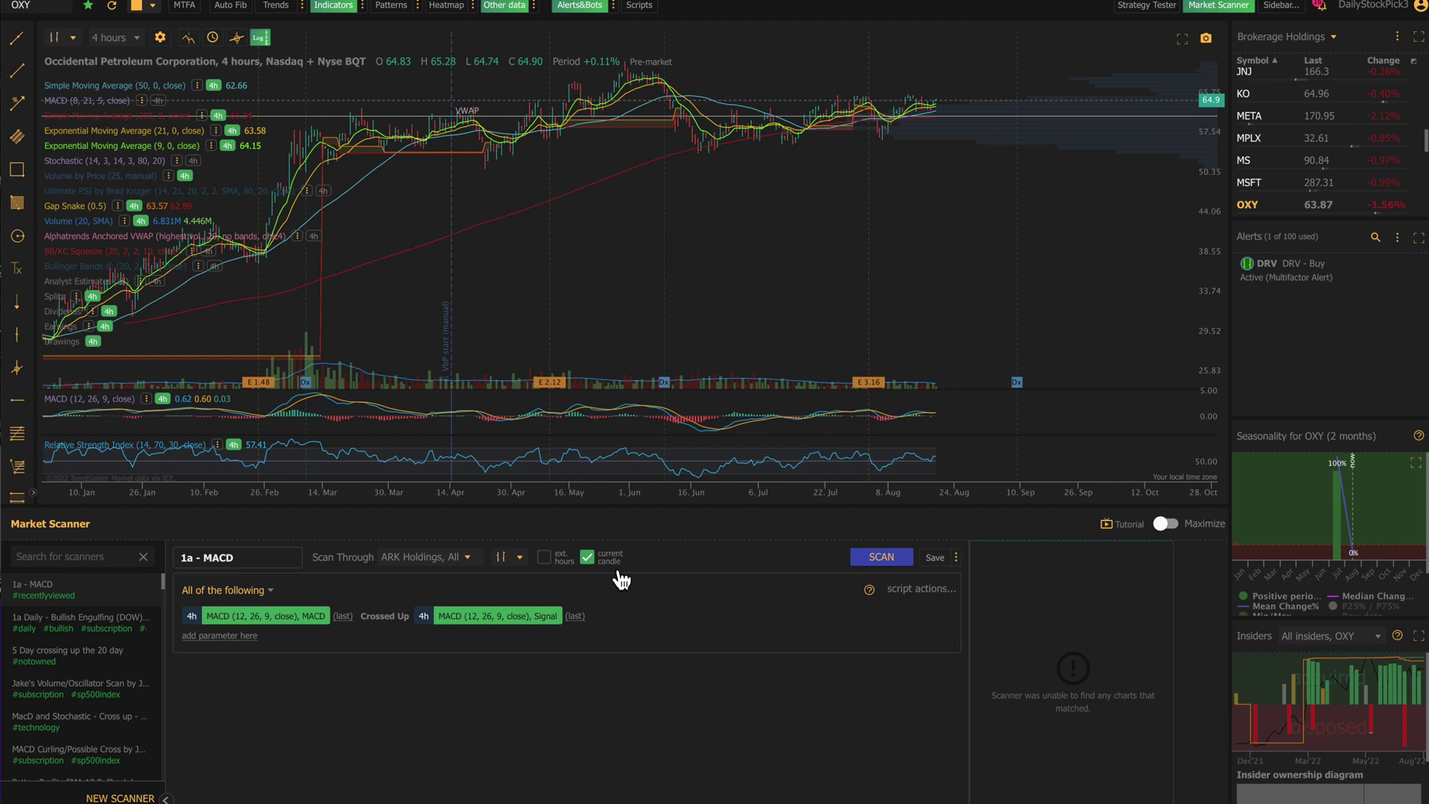
Run the MACD cross-up scan over All US ETFs.
left_click(449, 567)
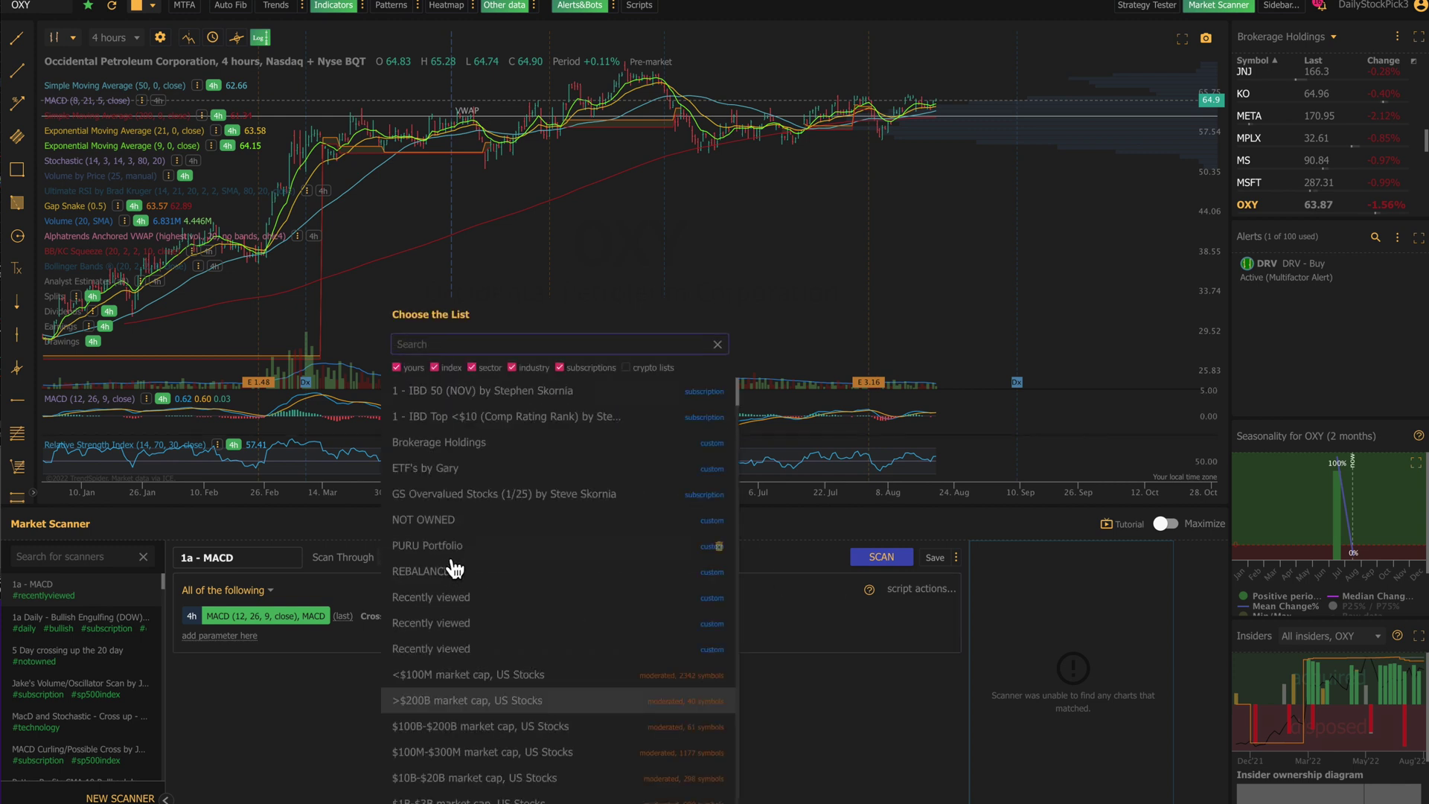
scroll(512, 526, "down", 12)
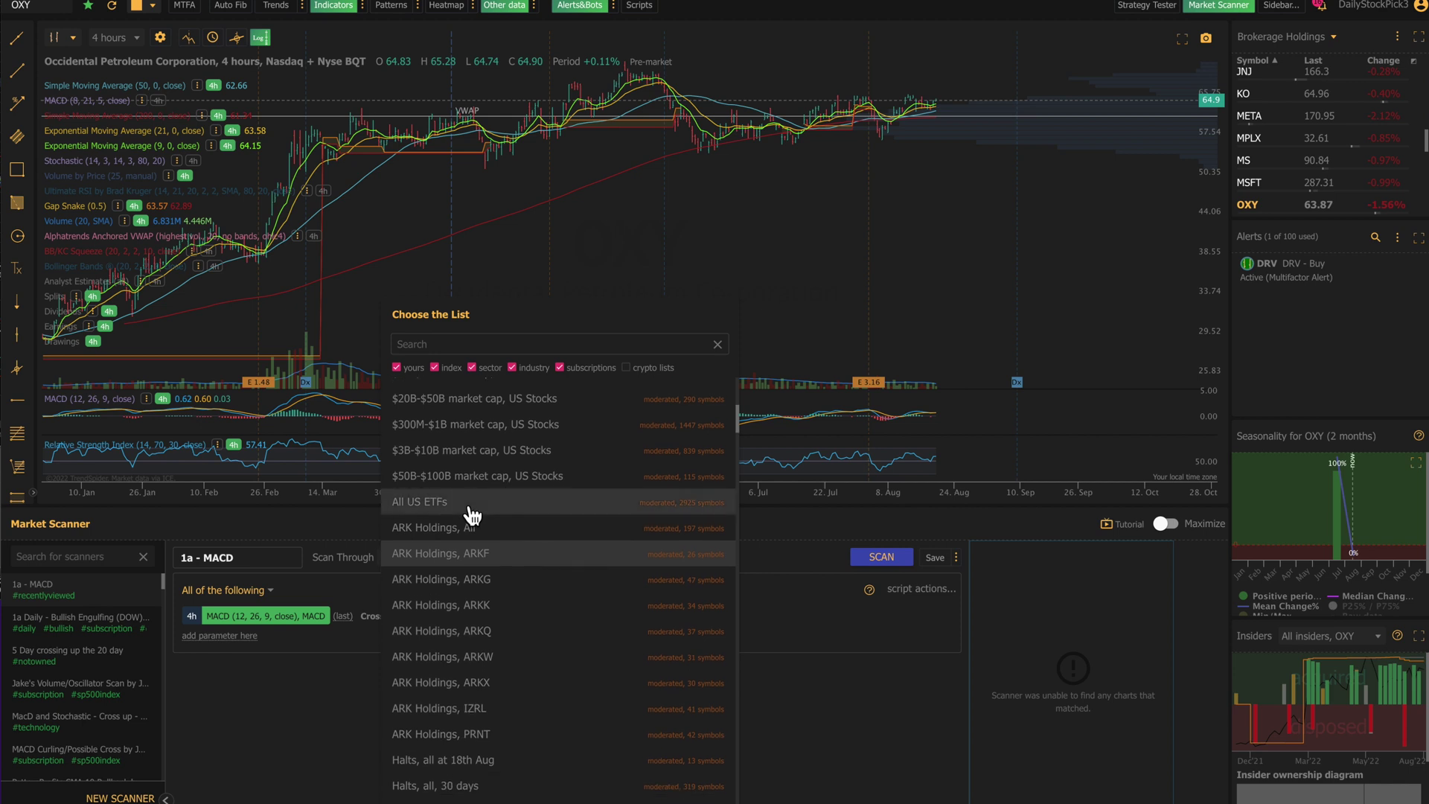
left_click(472, 515)
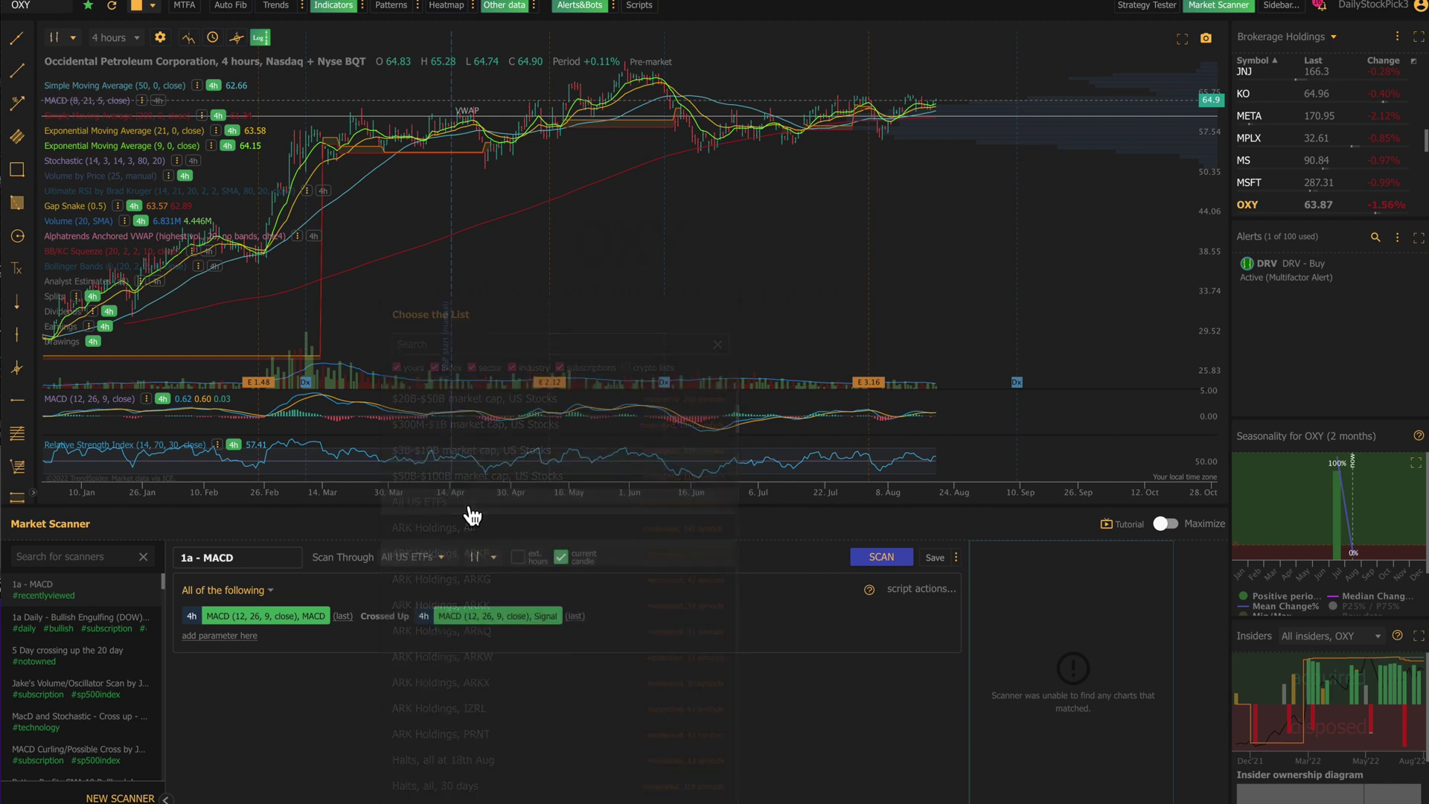
left_click(869, 559)
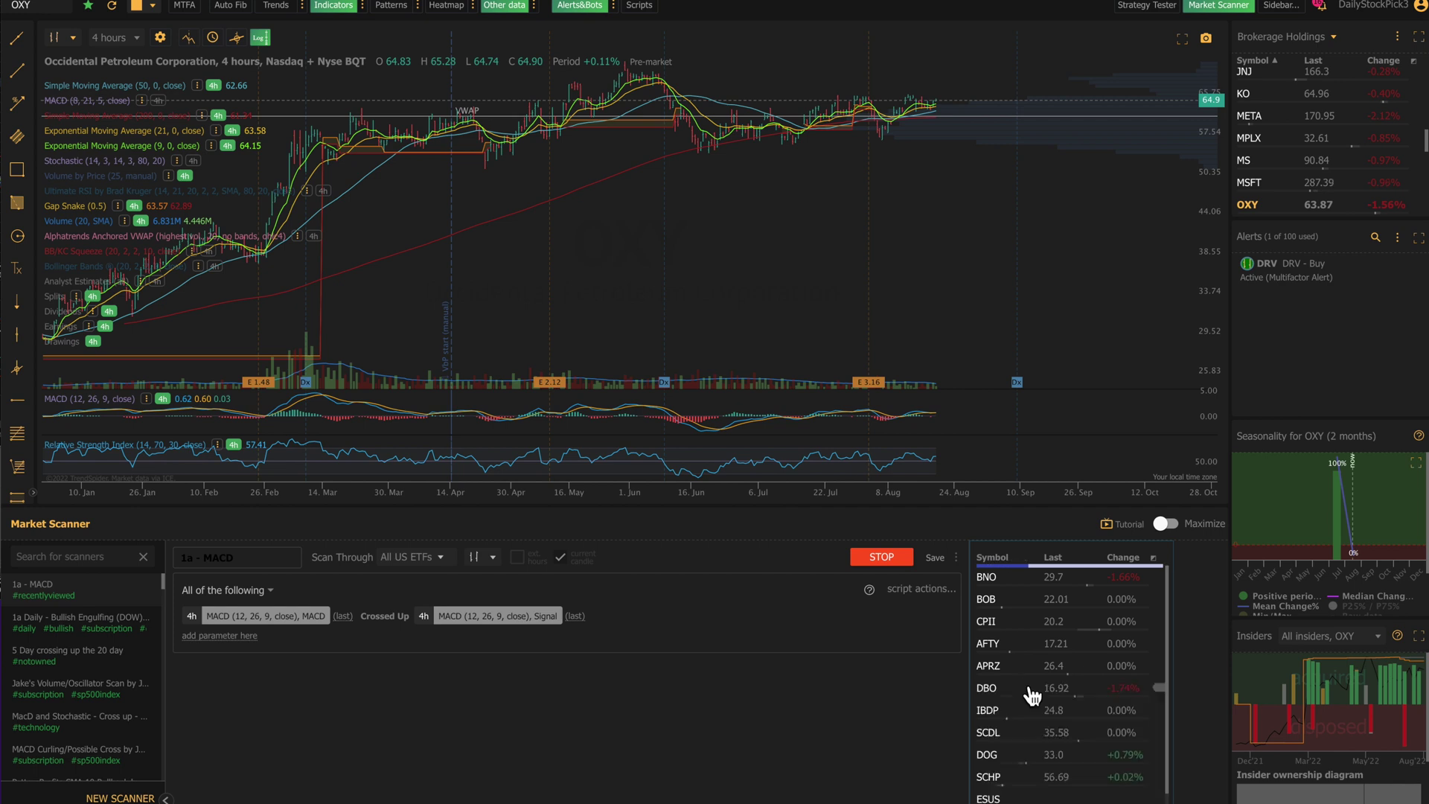
Scroll through the All US ETFs results to review the matching ETFs.
scroll(1031, 696, "down", 5)
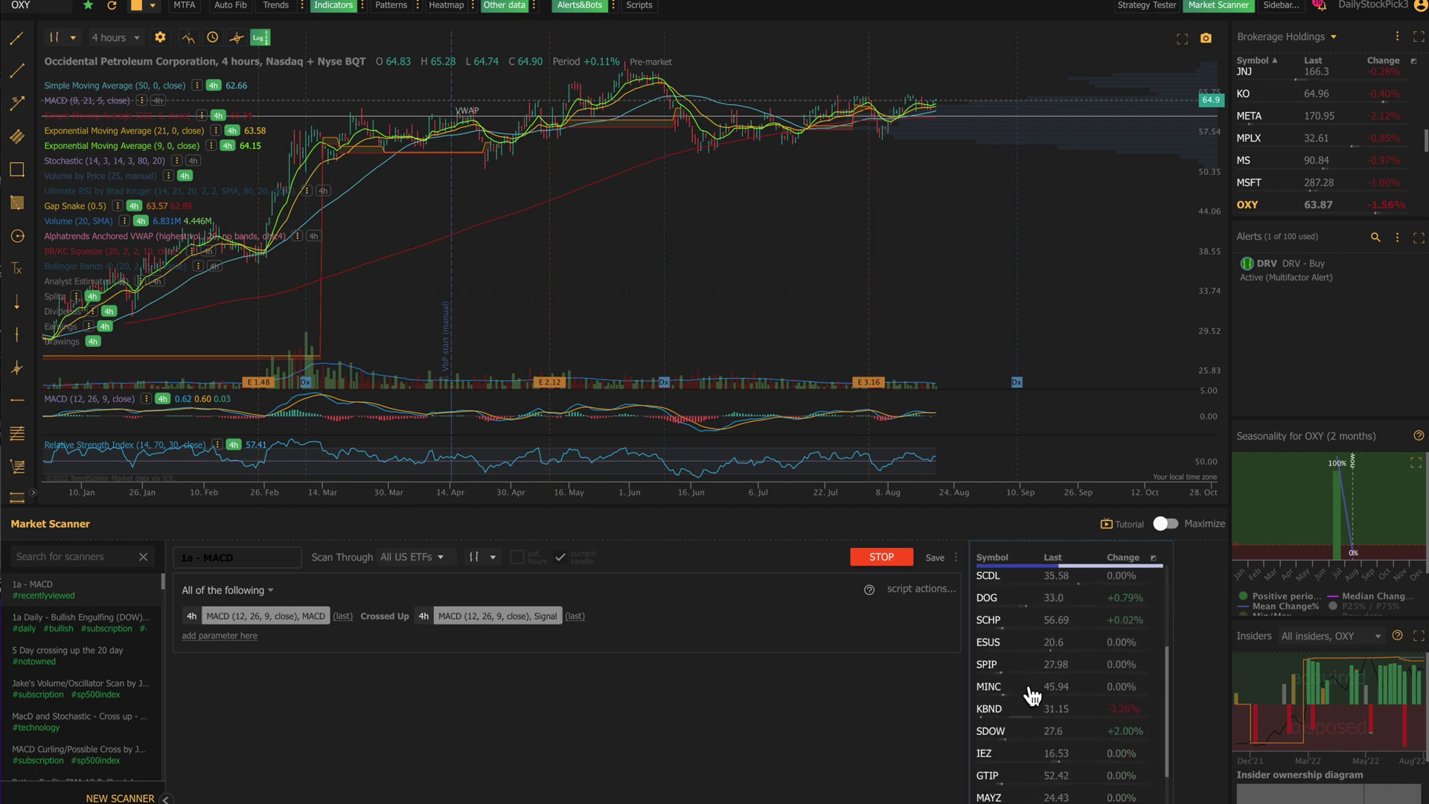
scroll(1032, 696, "down", 4)
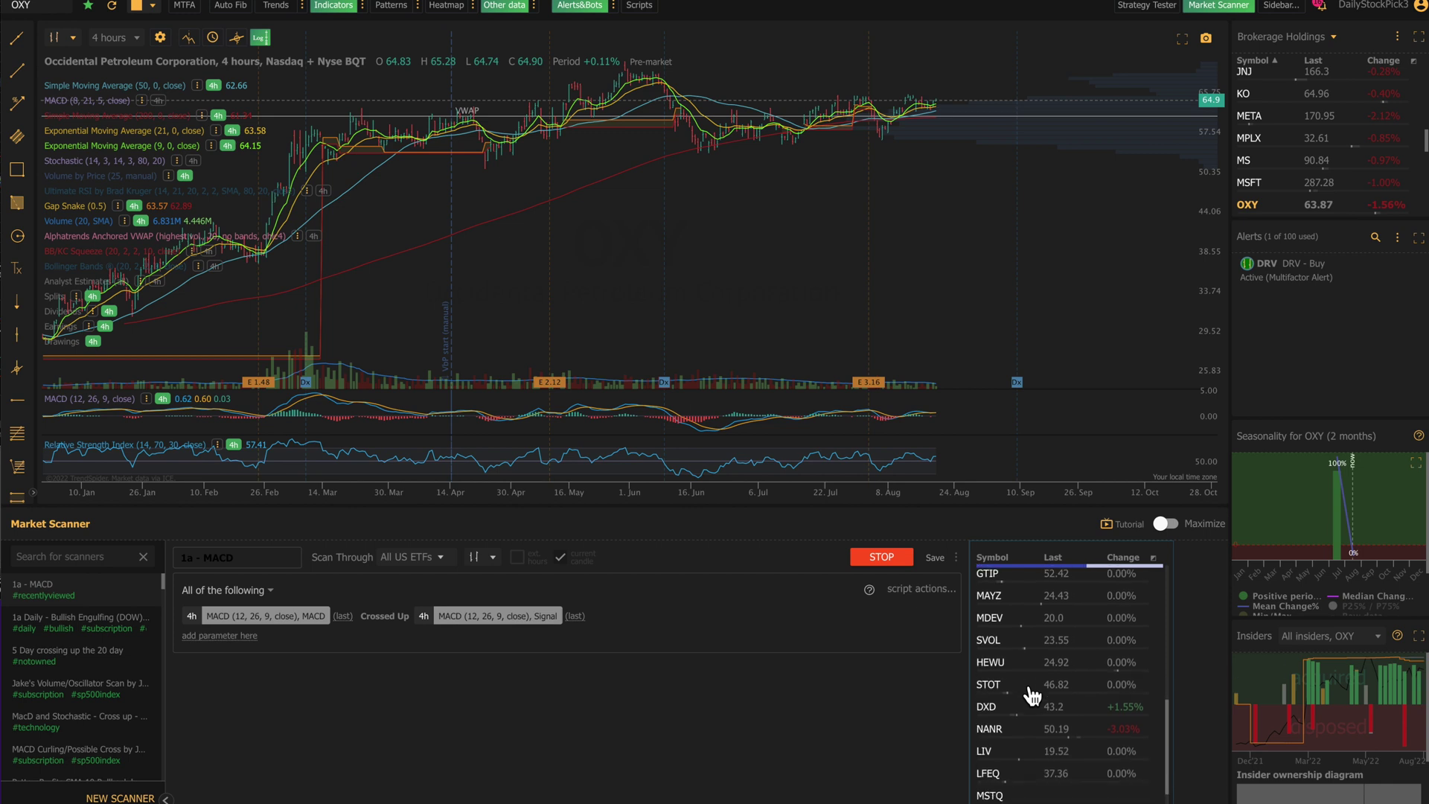
scroll(1032, 695, "down", 1)
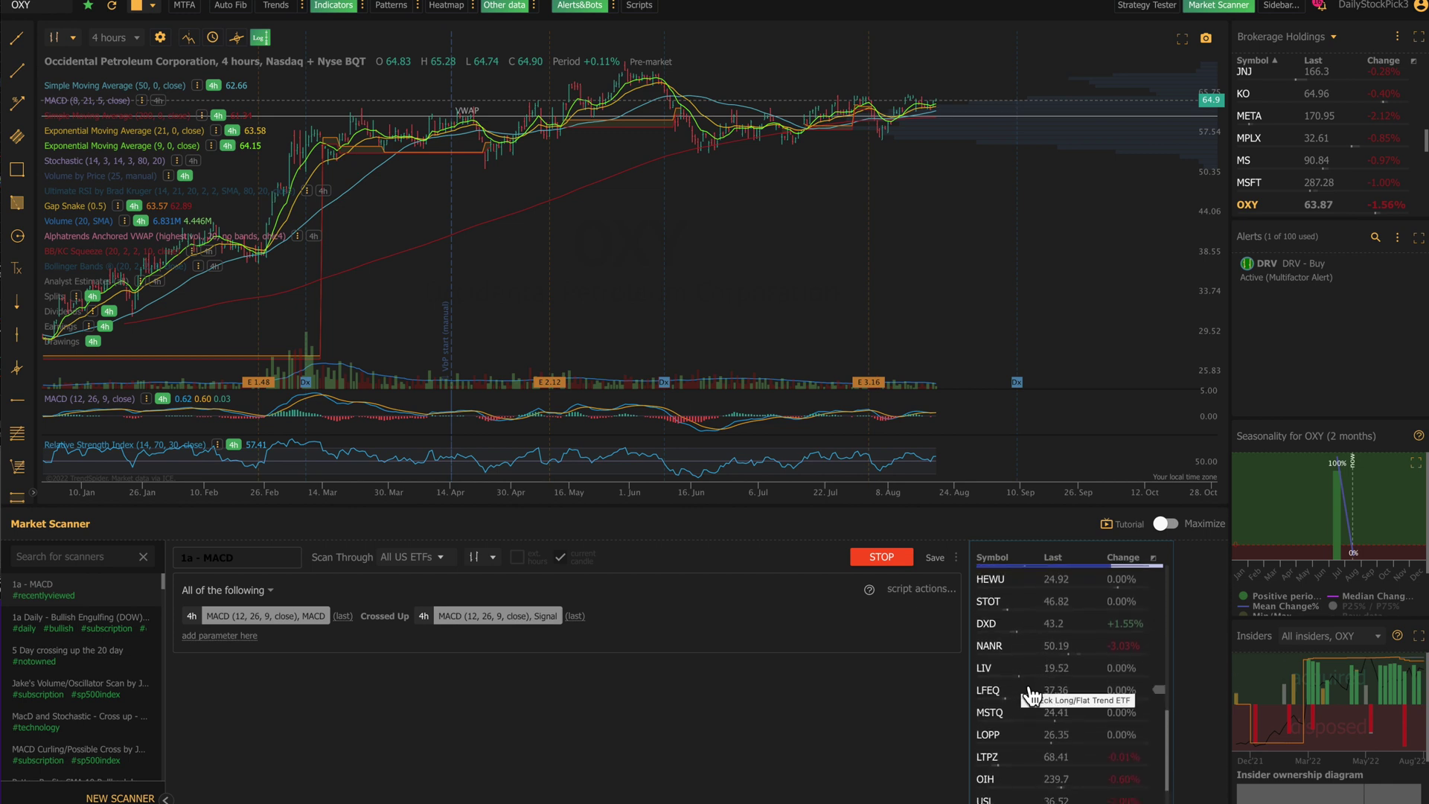
scroll(1032, 696, "up", 5)
scroll(1032, 696, "up", 5)
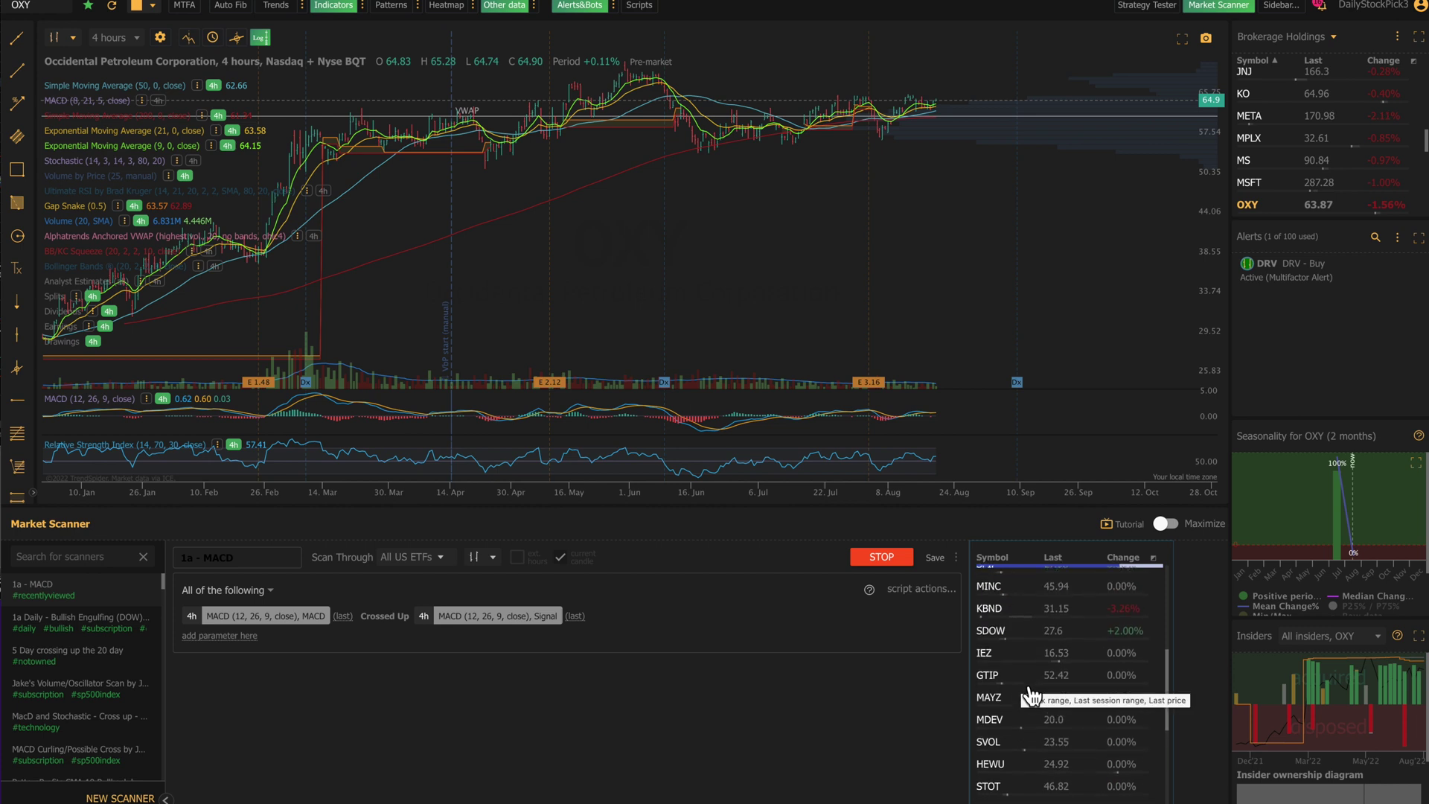
scroll(1030, 696, "up", 1)
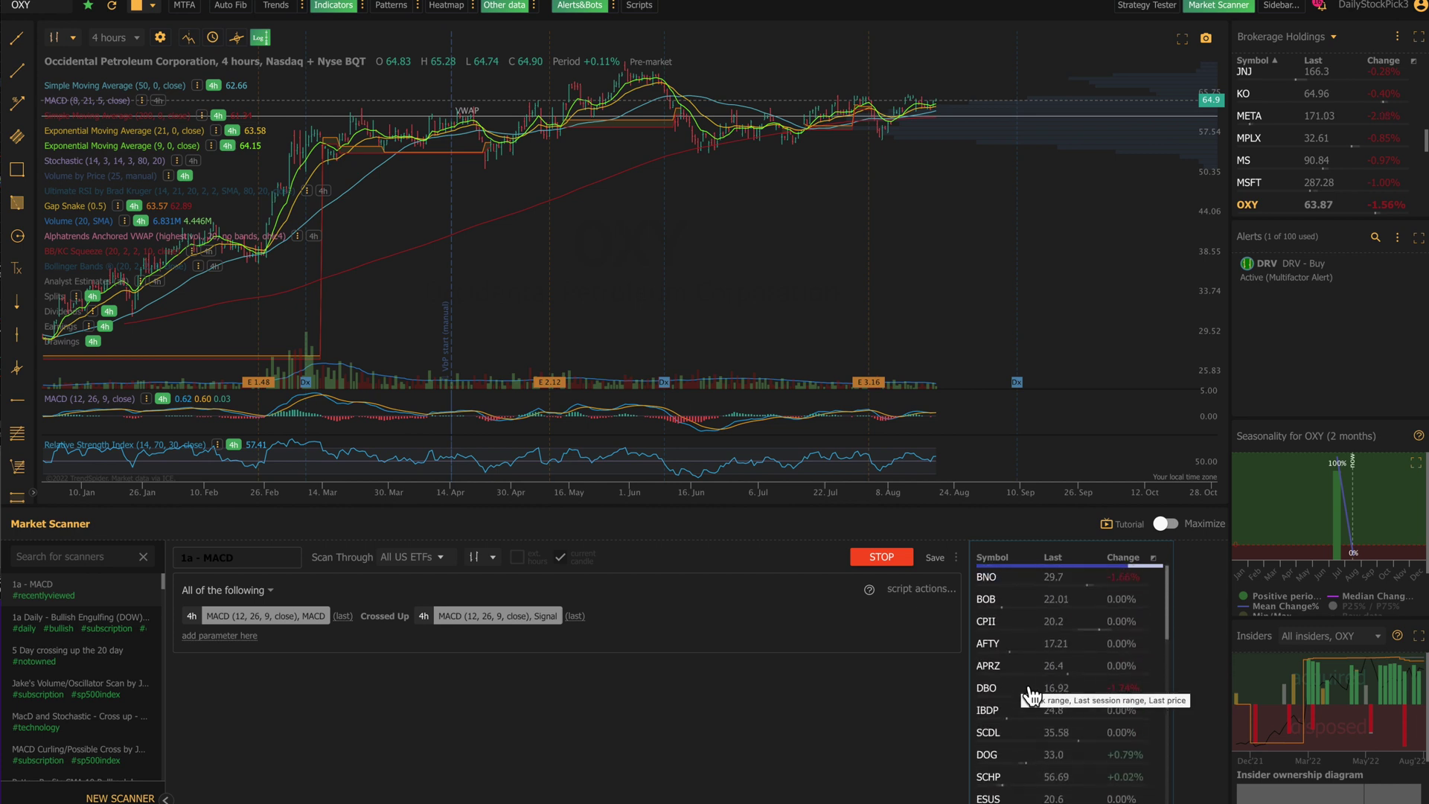
scroll(1095, 683, "down", 5)
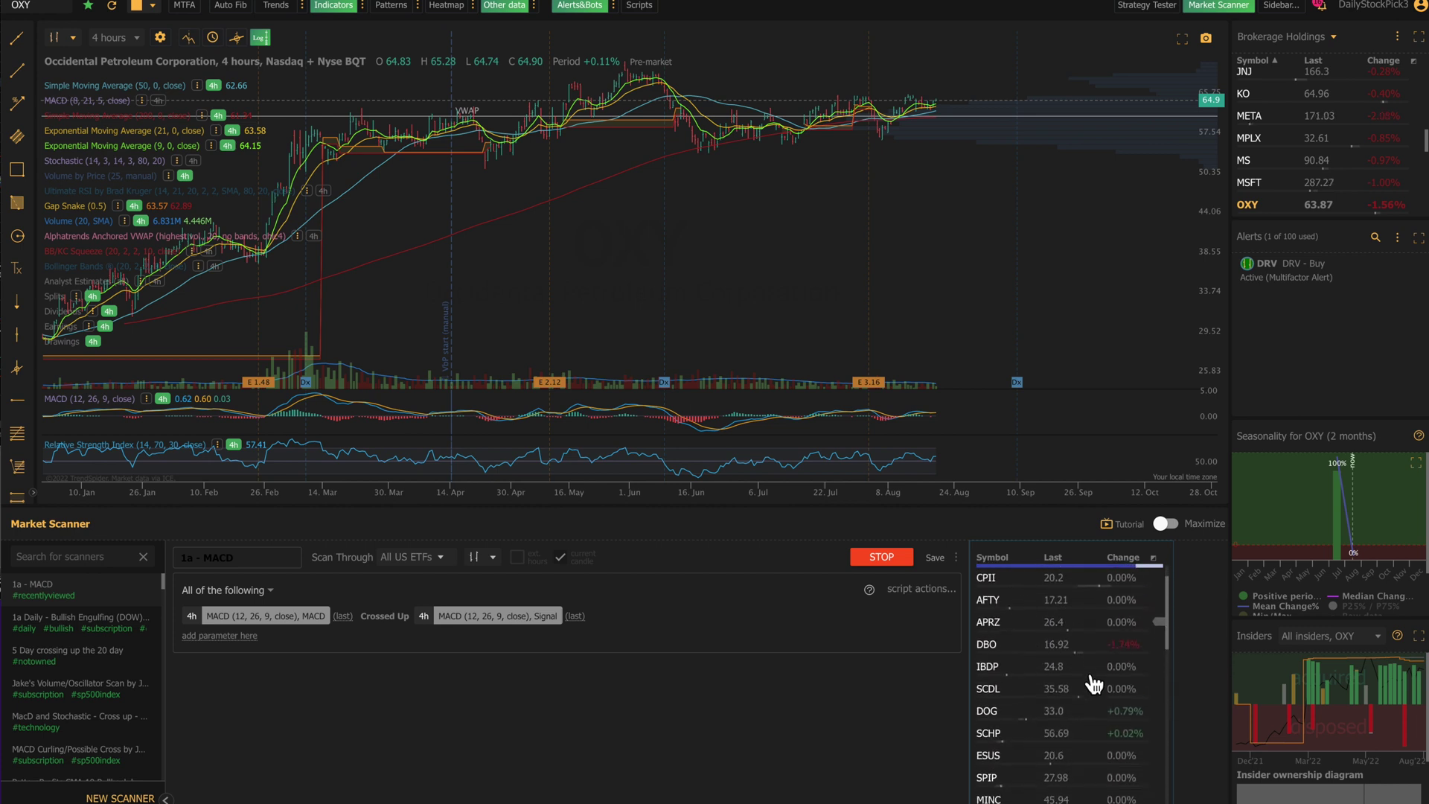
scroll(1120, 696, "down", 2)
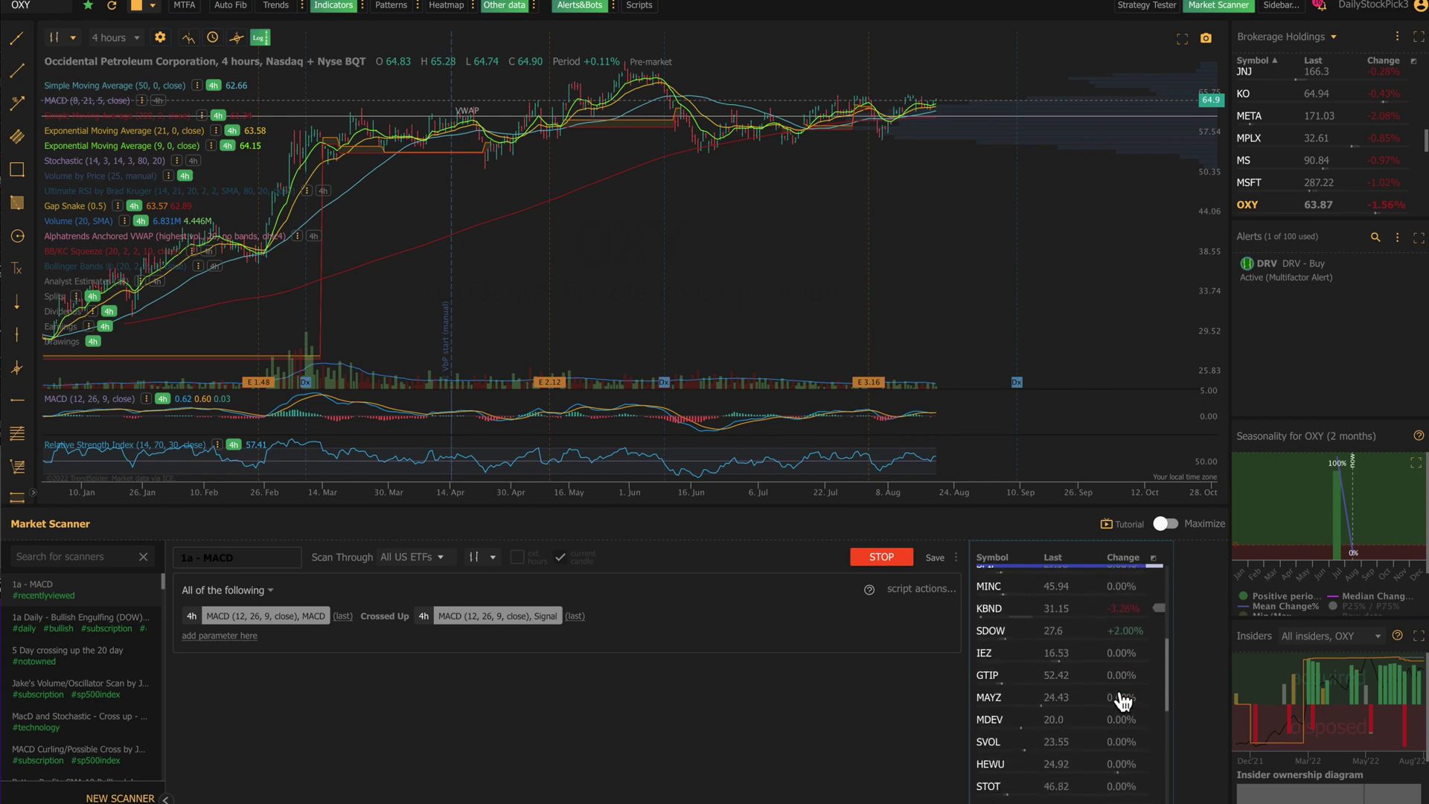
Load the SDOW, DXD and TIPX result charts in turn, ending on TIPX.
left_click(1011, 624)
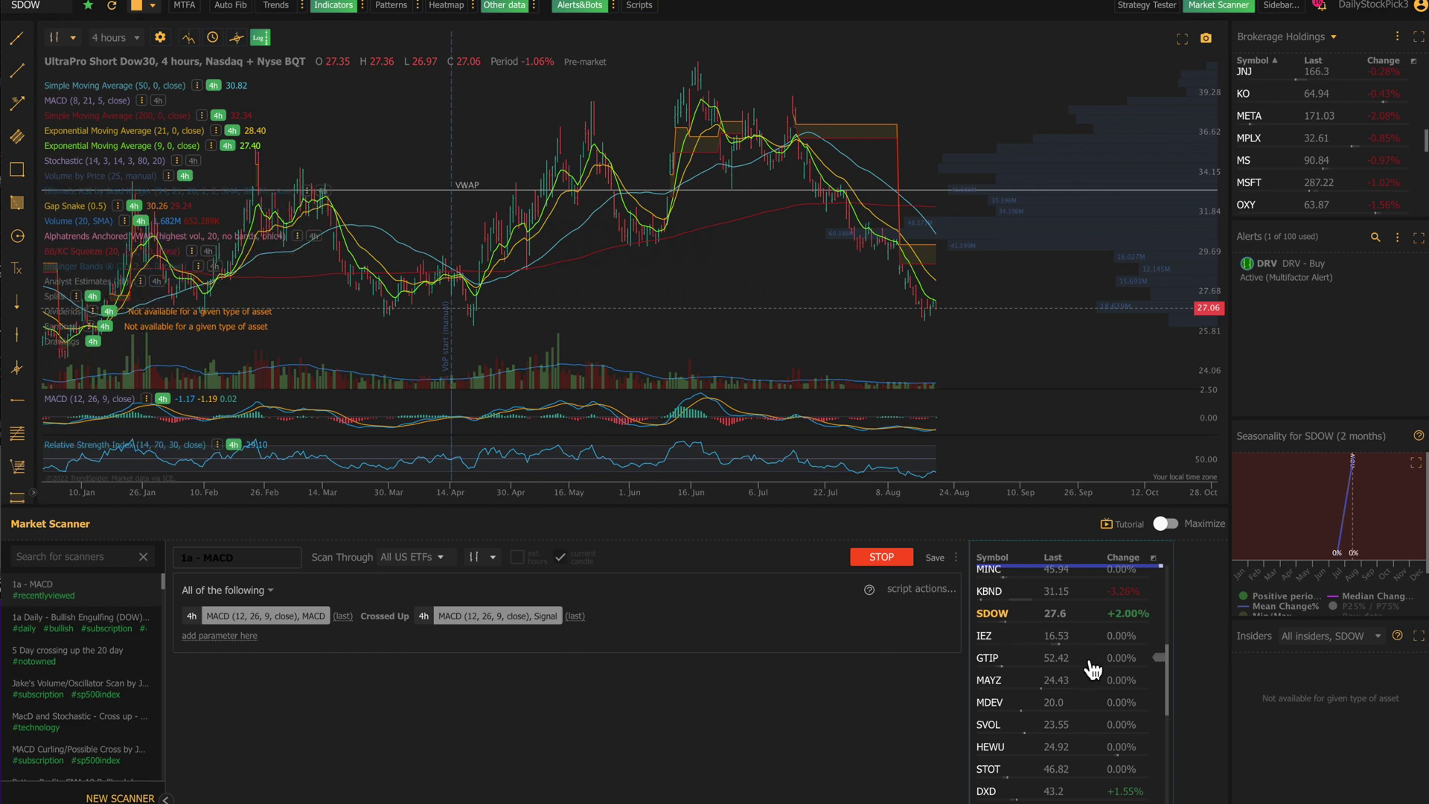
scroll(1075, 696, "down", 2)
left_click(1004, 721)
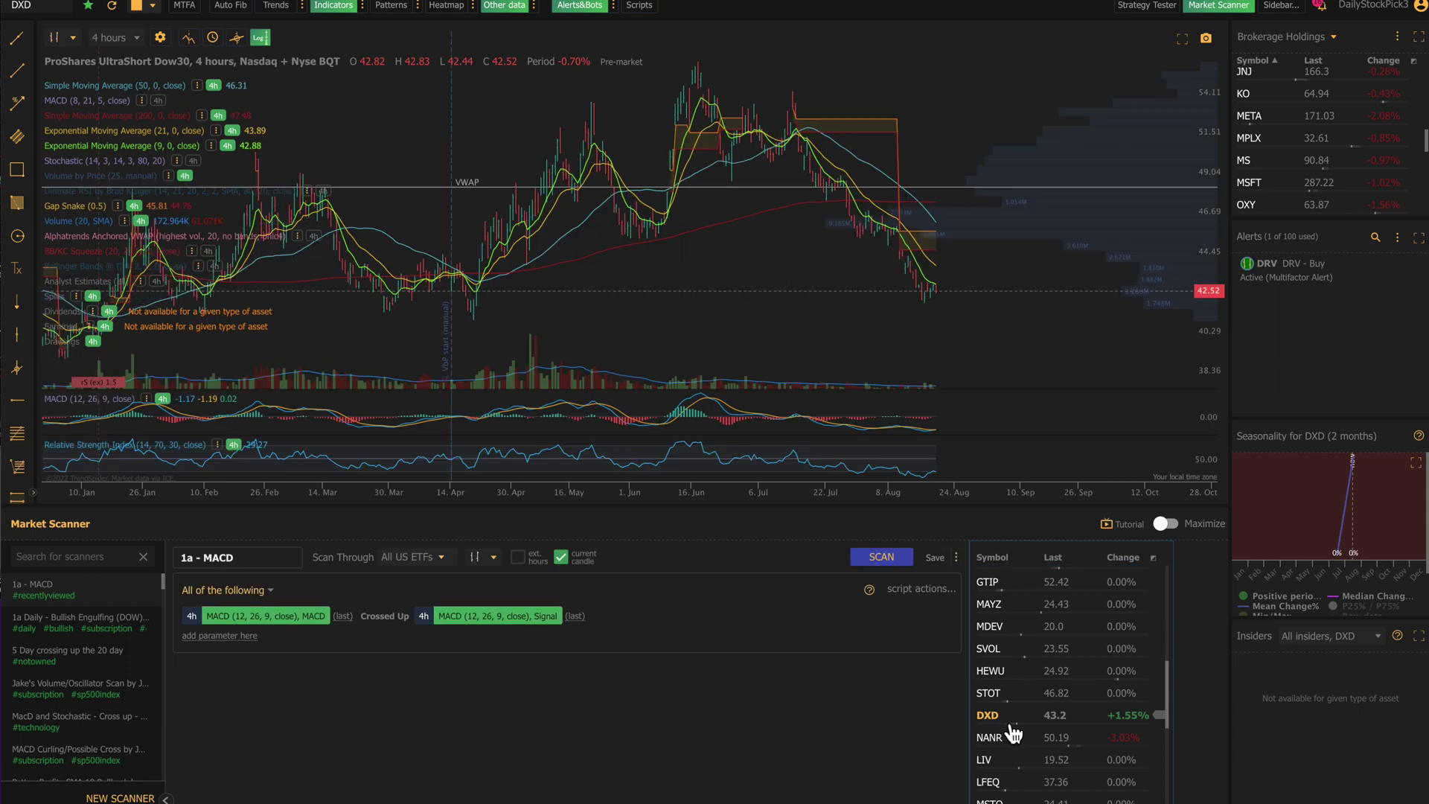
scroll(1059, 739, "down", 5)
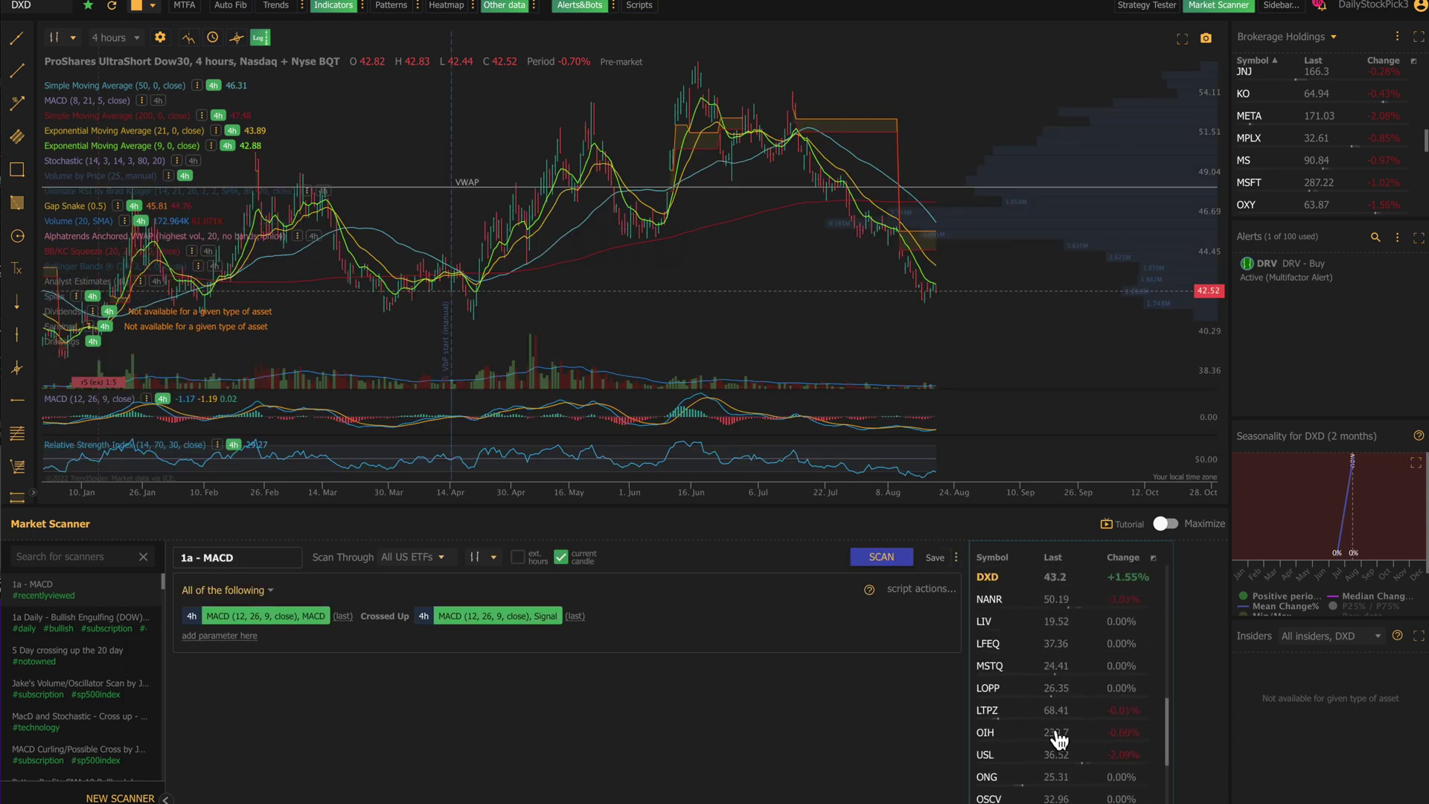
scroll(1058, 739, "down", 4)
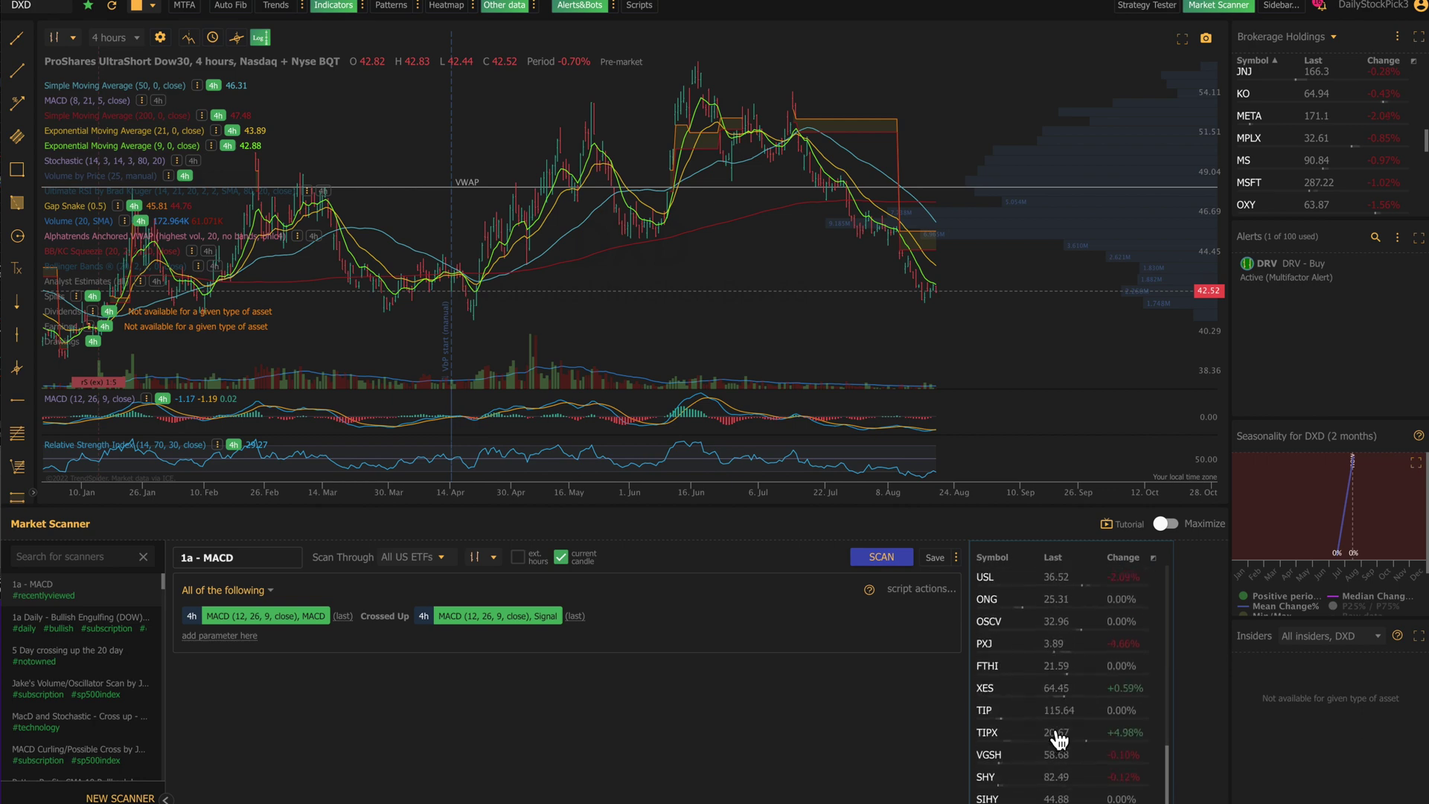
left_click(1005, 739)
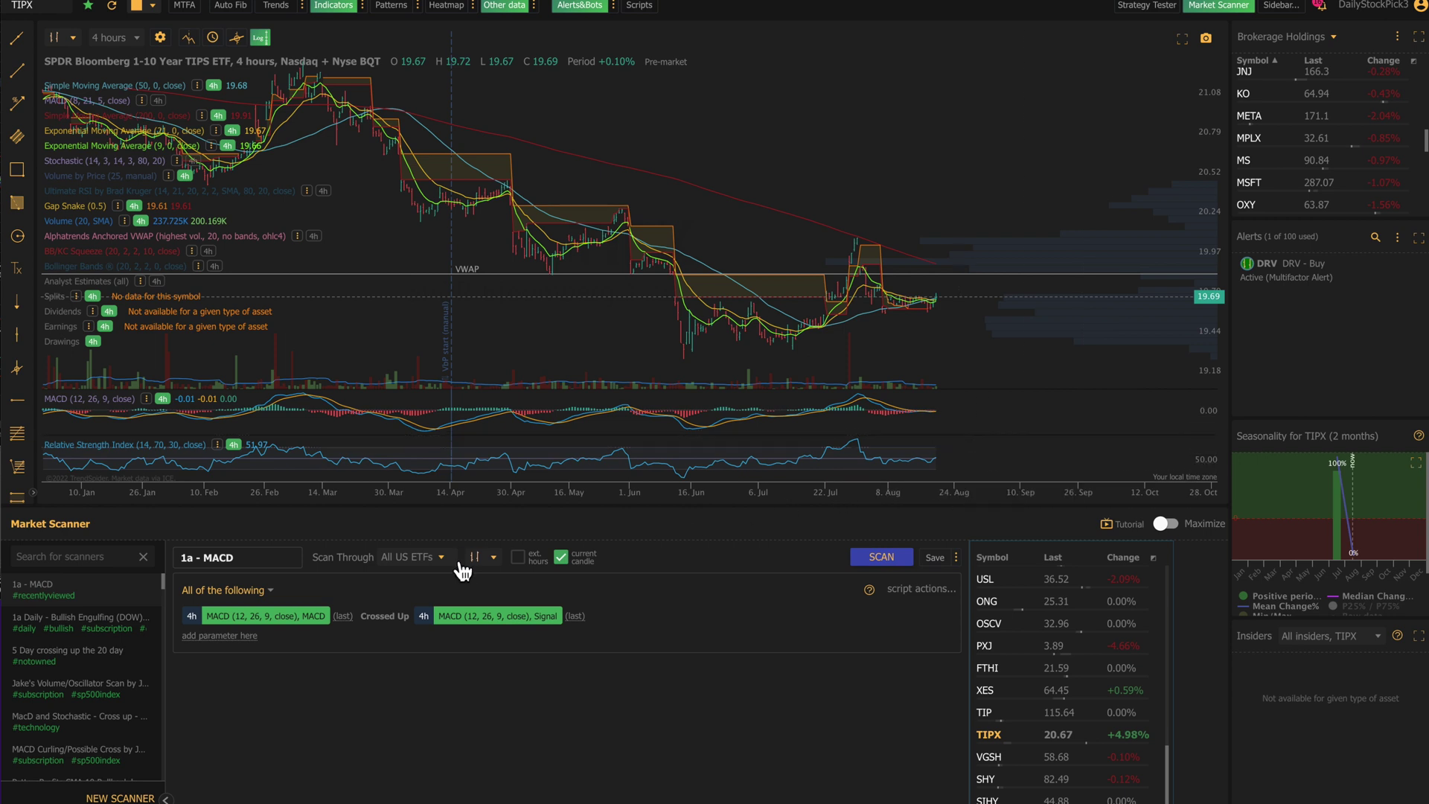
Open the Scan Through list chooser and scroll past the indexes to sector lists like Energy.
left_click(434, 558)
scroll(491, 601, "down", 1)
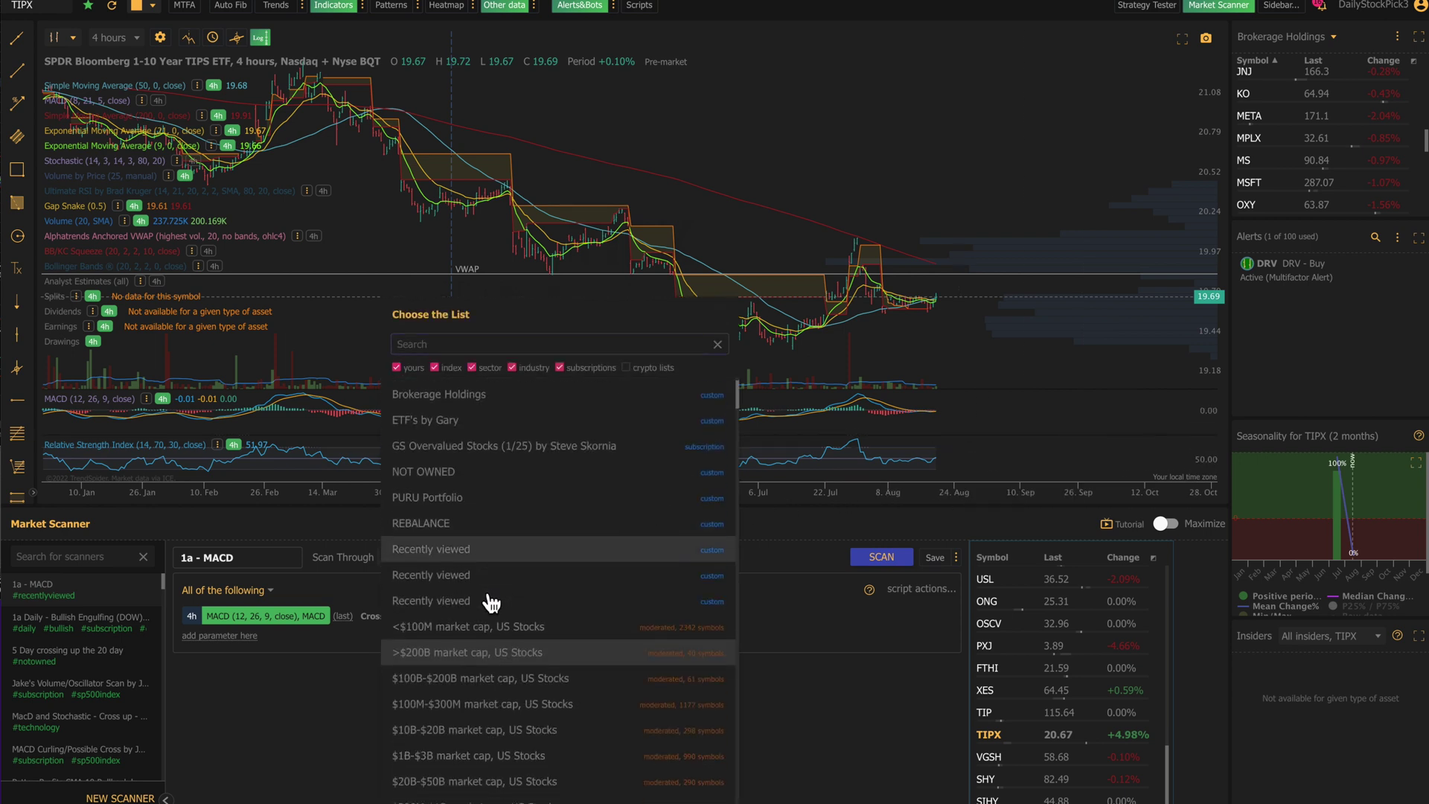
scroll(492, 602, "down", 10)
scroll(491, 601, "down", 5)
scroll(491, 601, "down", 7)
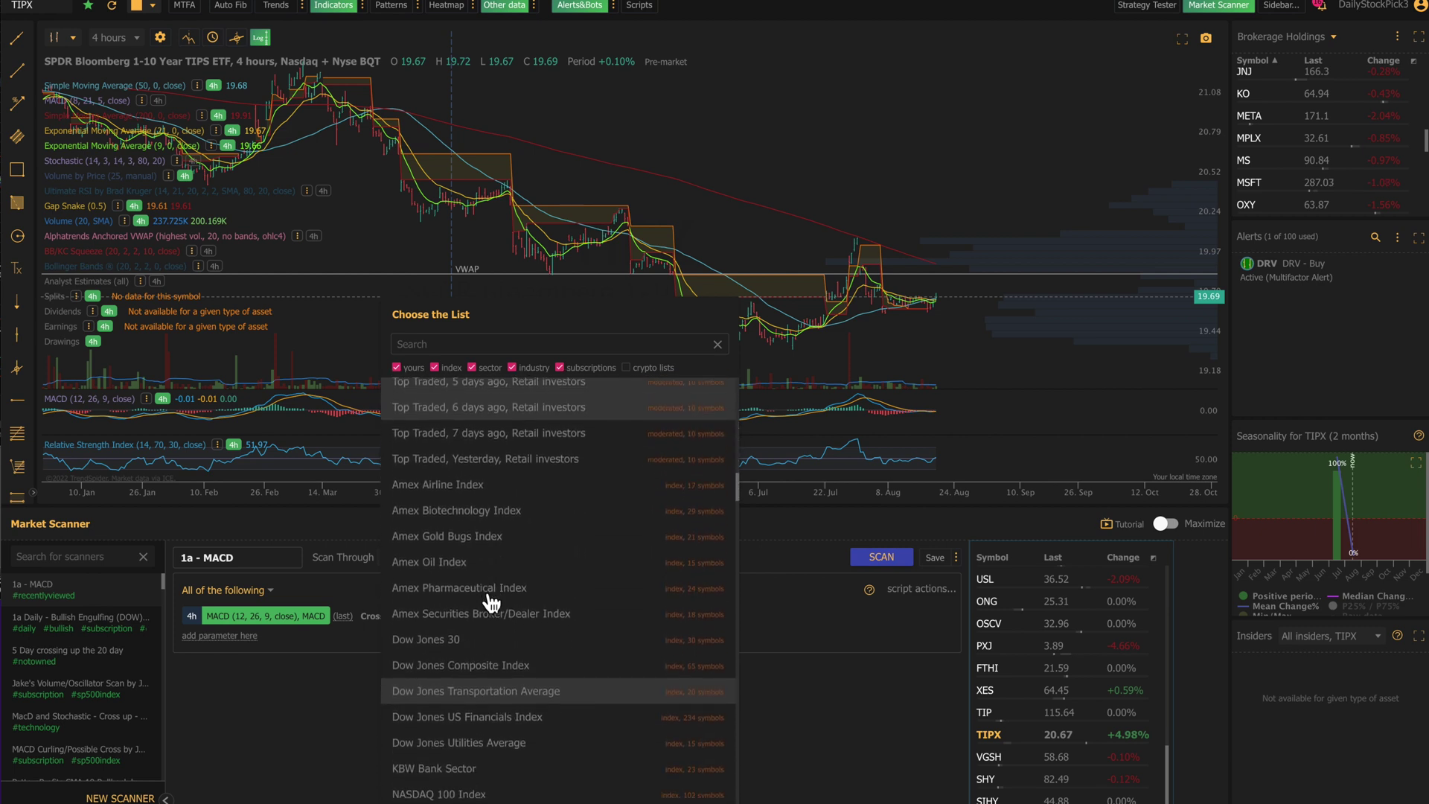
scroll(491, 602, "down", 1)
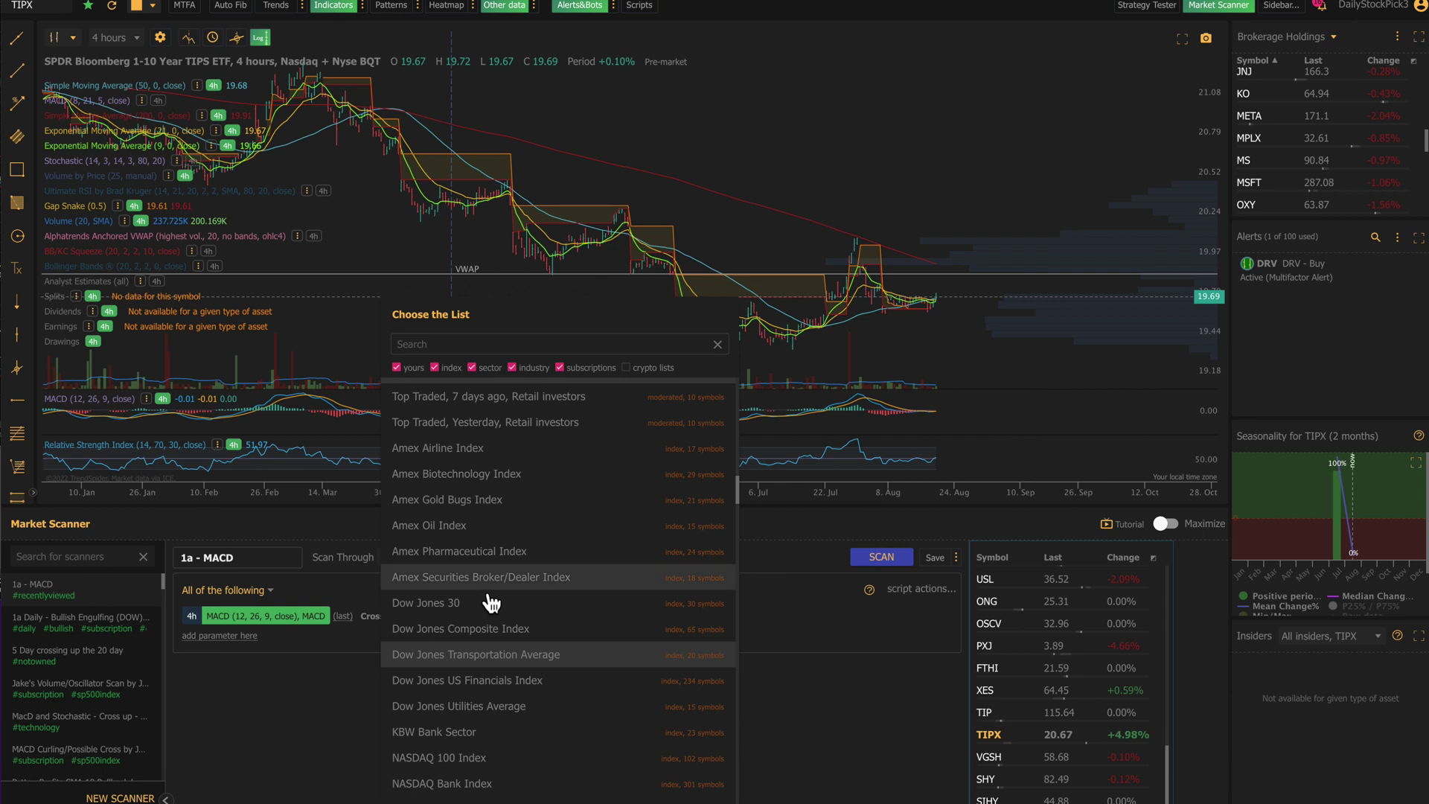
scroll(491, 602, "down", 3)
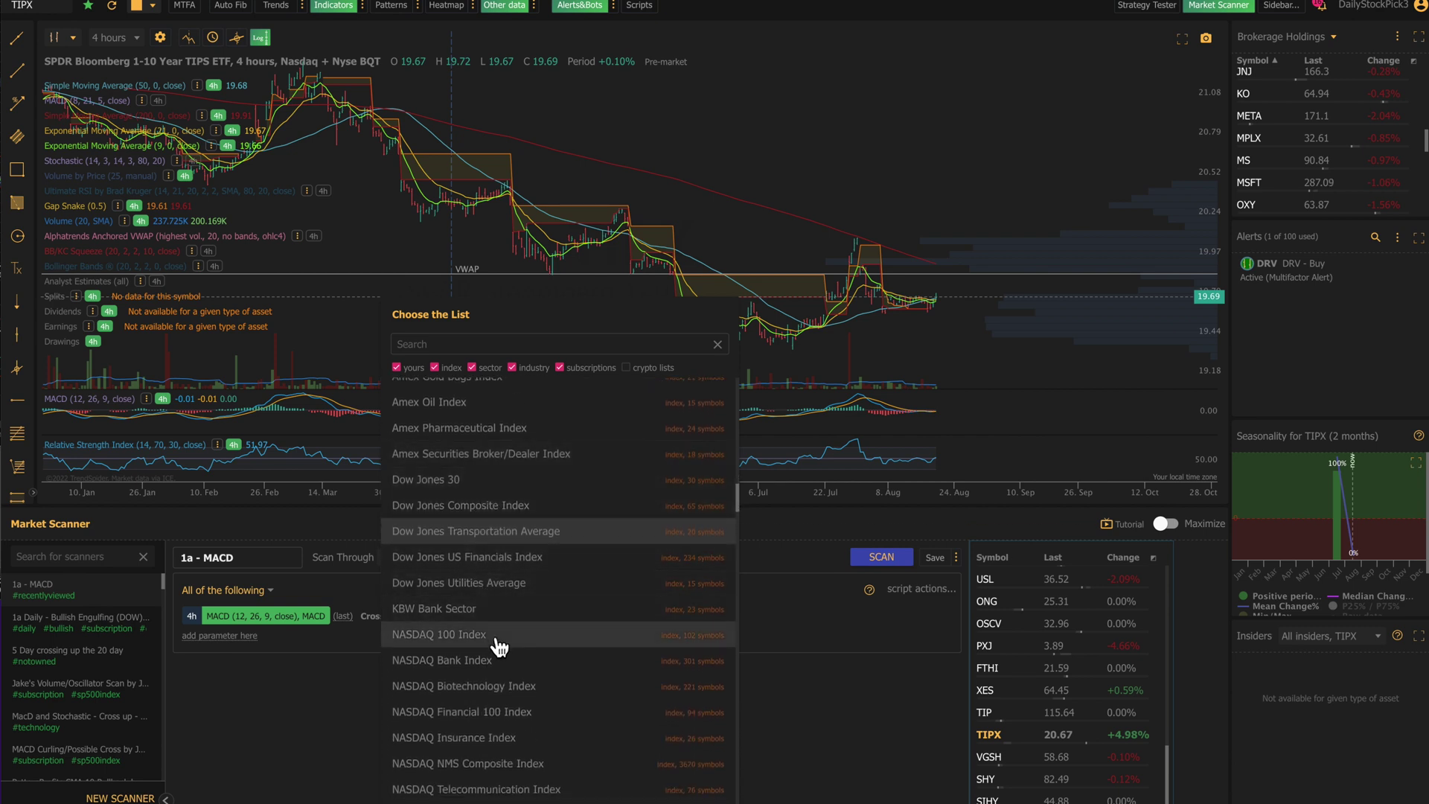
scroll(499, 648, "down", 8)
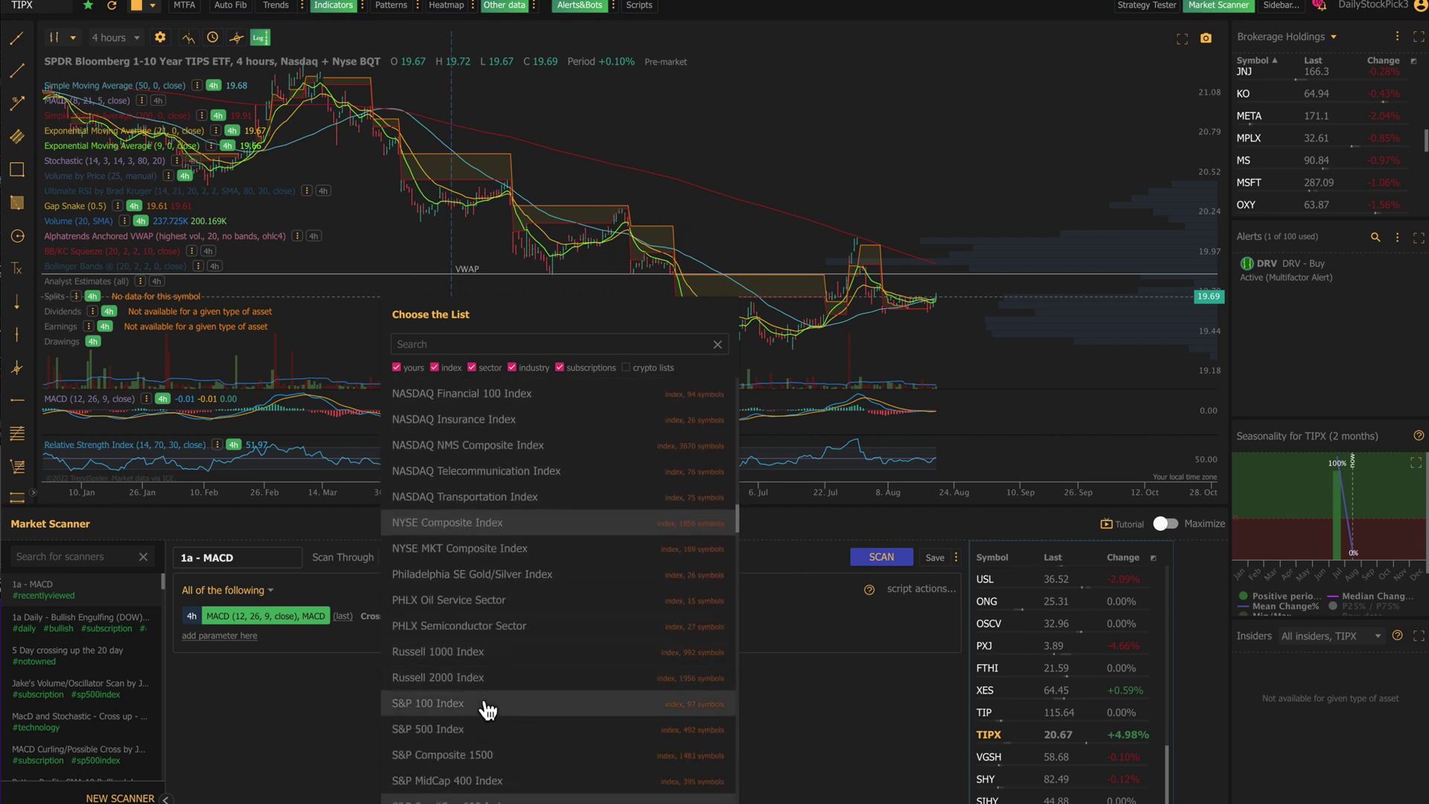
scroll(488, 710, "down", 7)
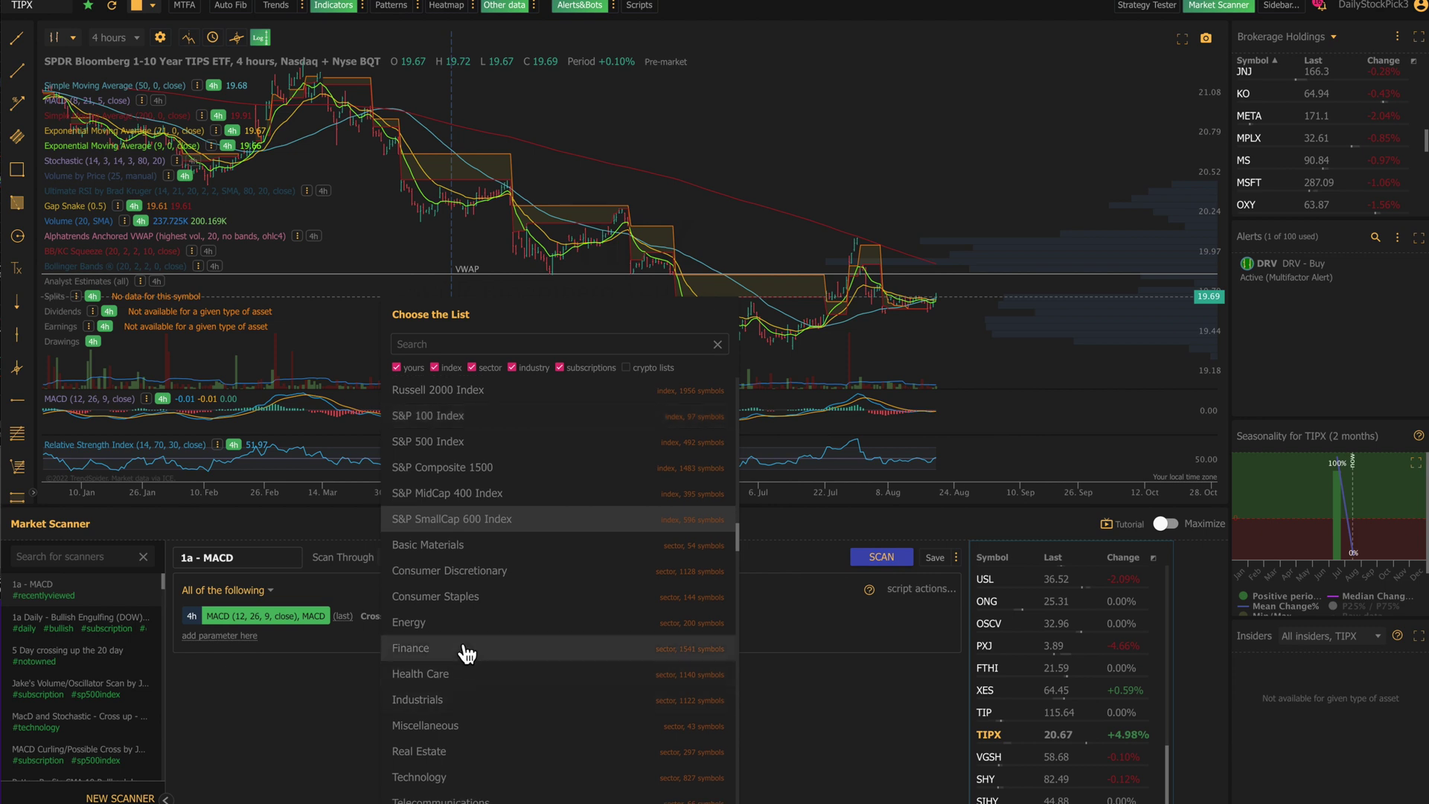
Scan the Energy list, check the energy tickers in Notes, and open Vertex Energy's (VTNR) chart.
left_click(469, 623)
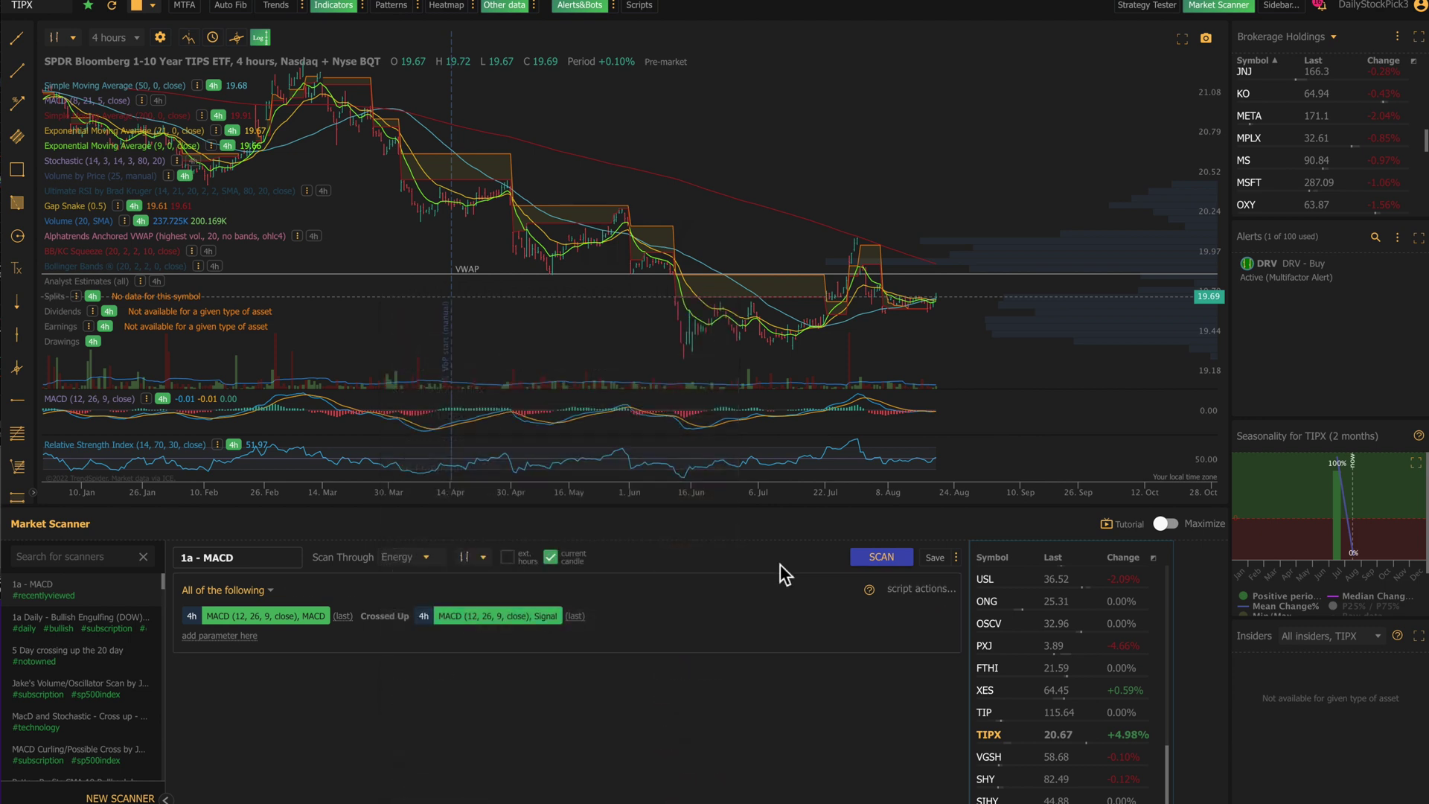
left_click(867, 564)
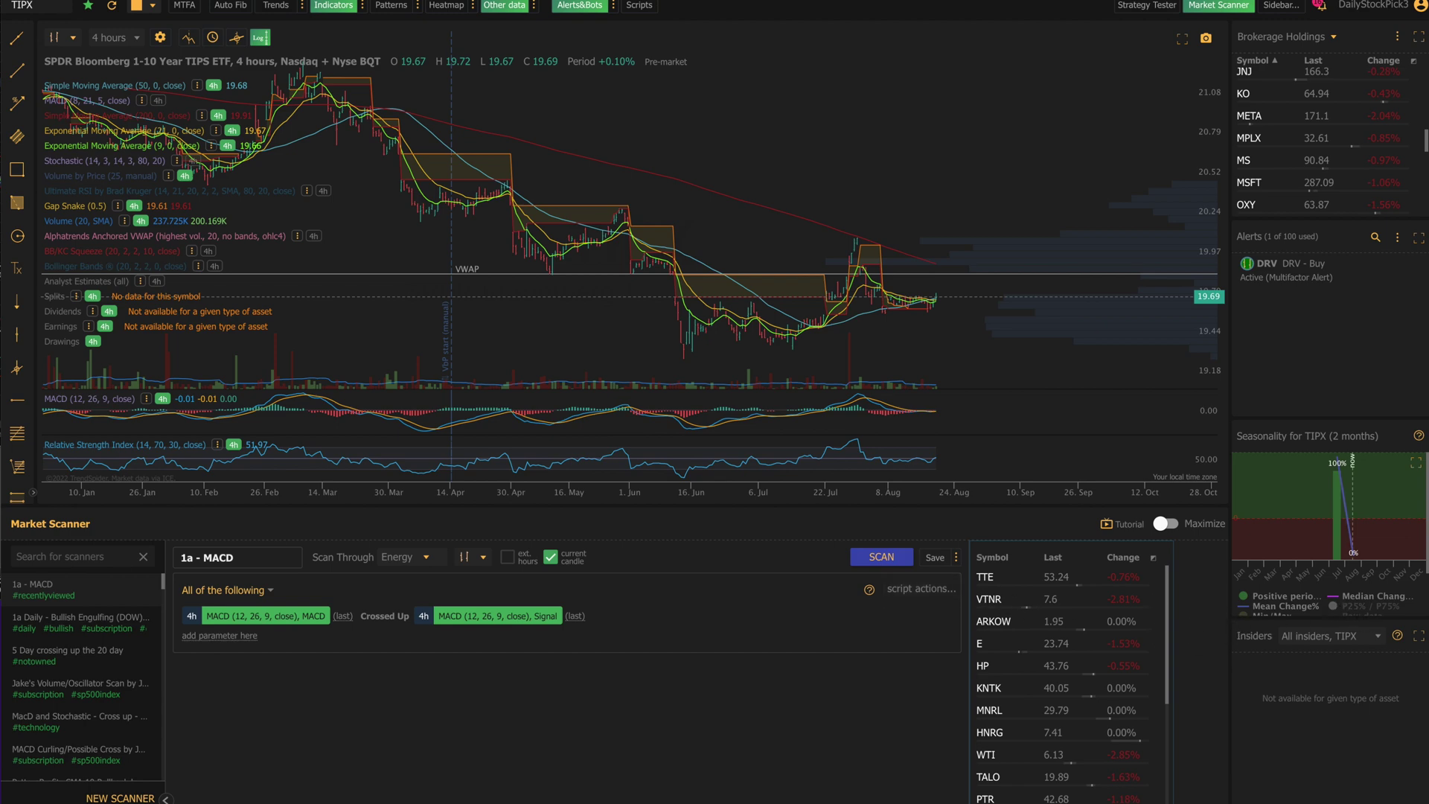
key("super+Tab")
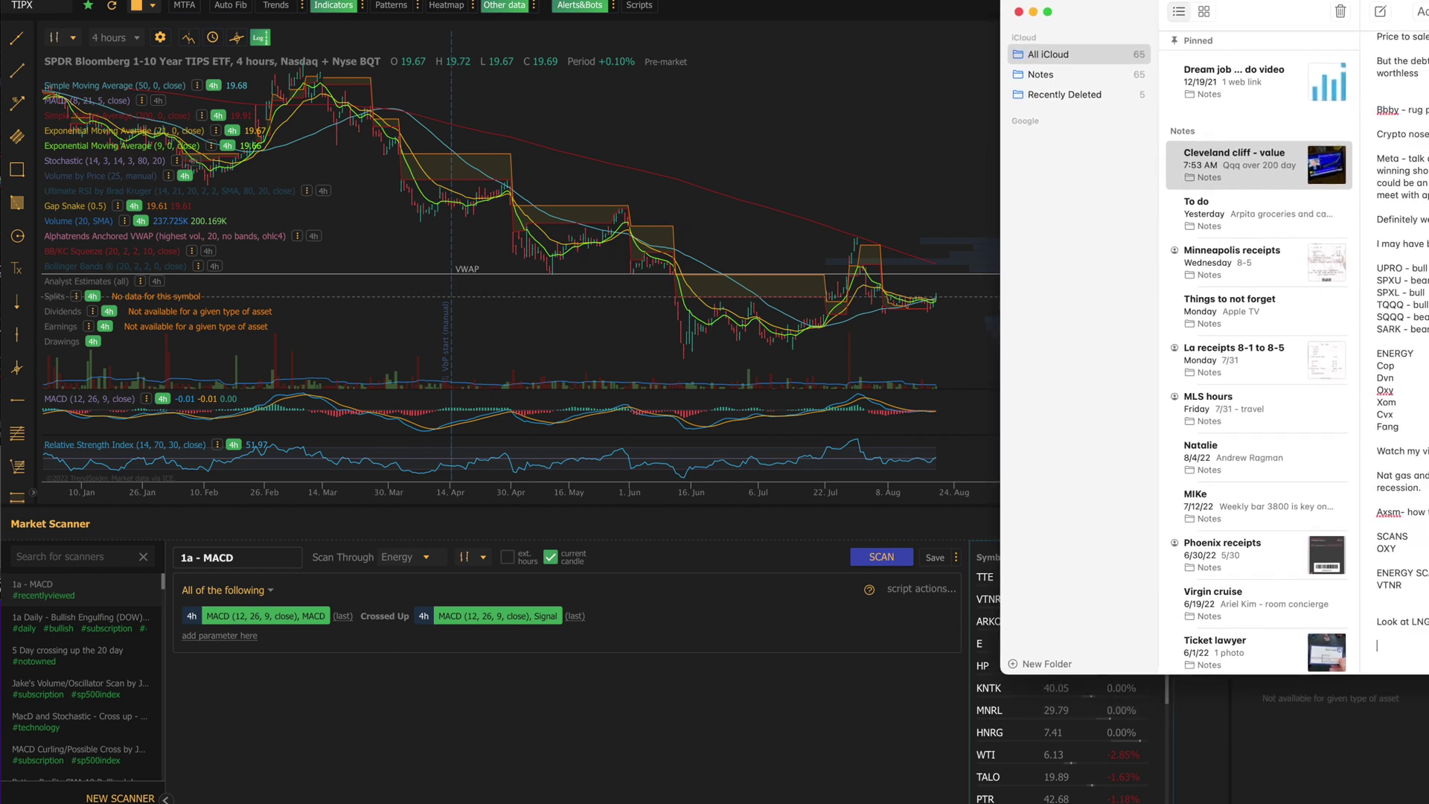
left_click(968, 215)
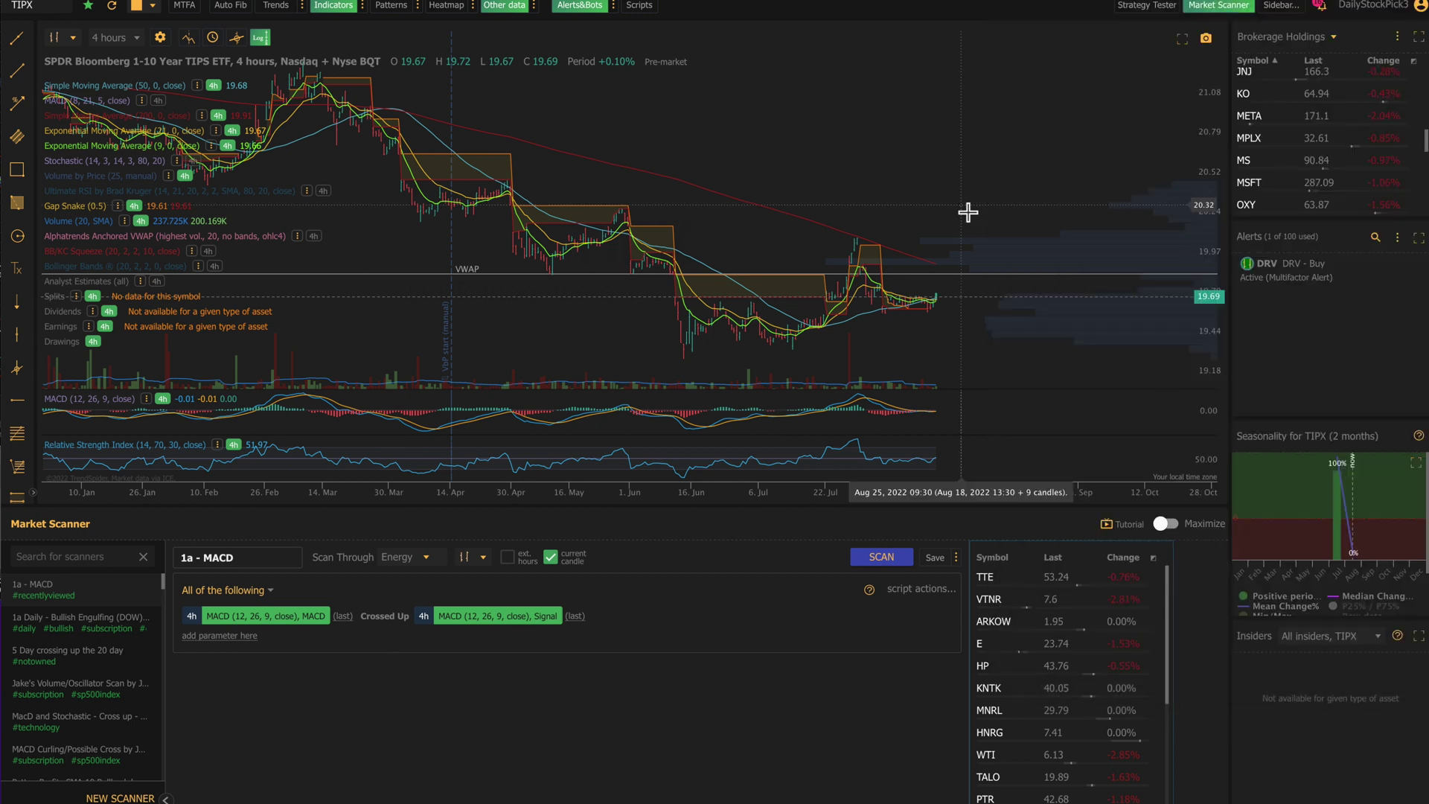
left_click(993, 602)
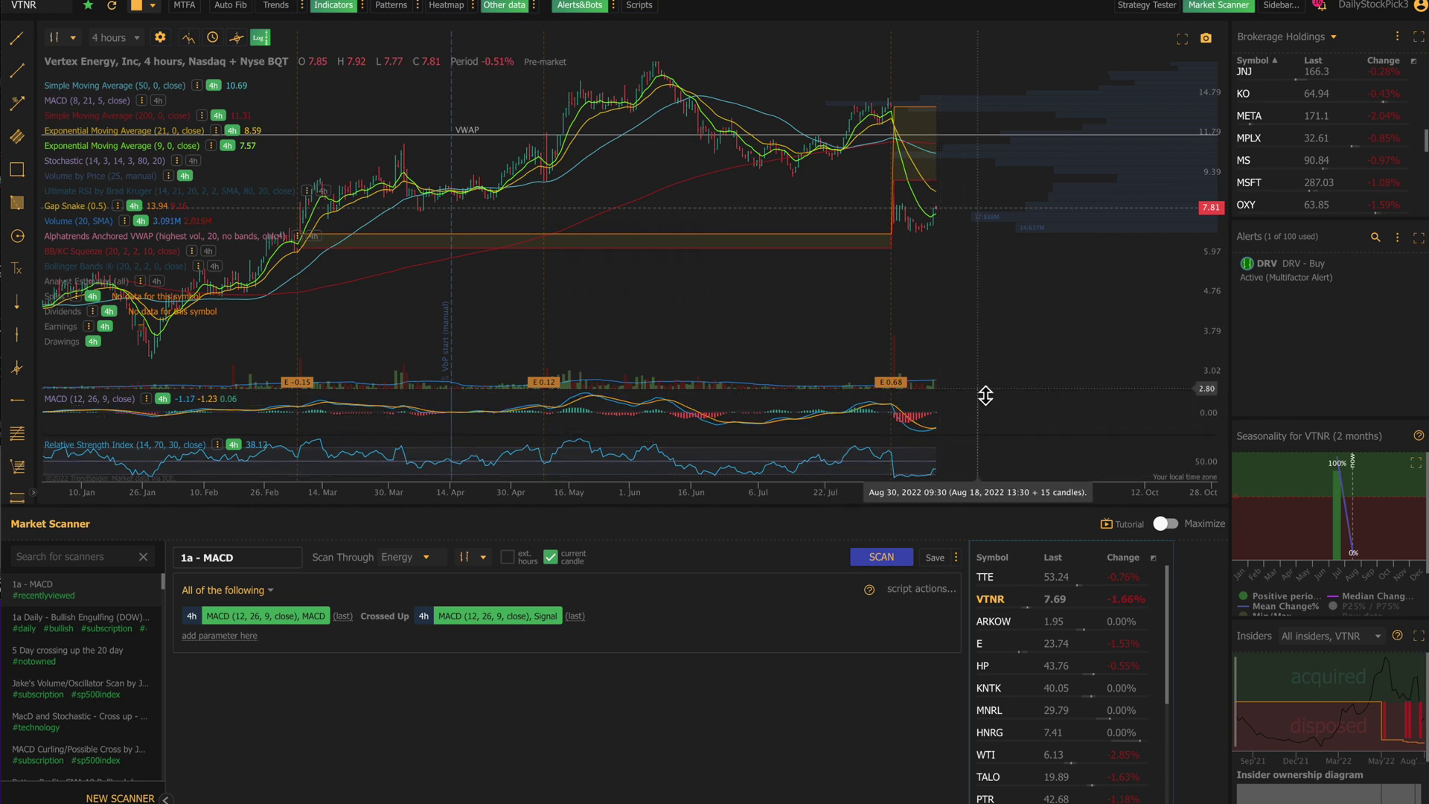
Resize the MACD pane up and back down, then switch VTNR's chart to the Strategy Tester.
left_click_drag(985, 396, 976, 300)
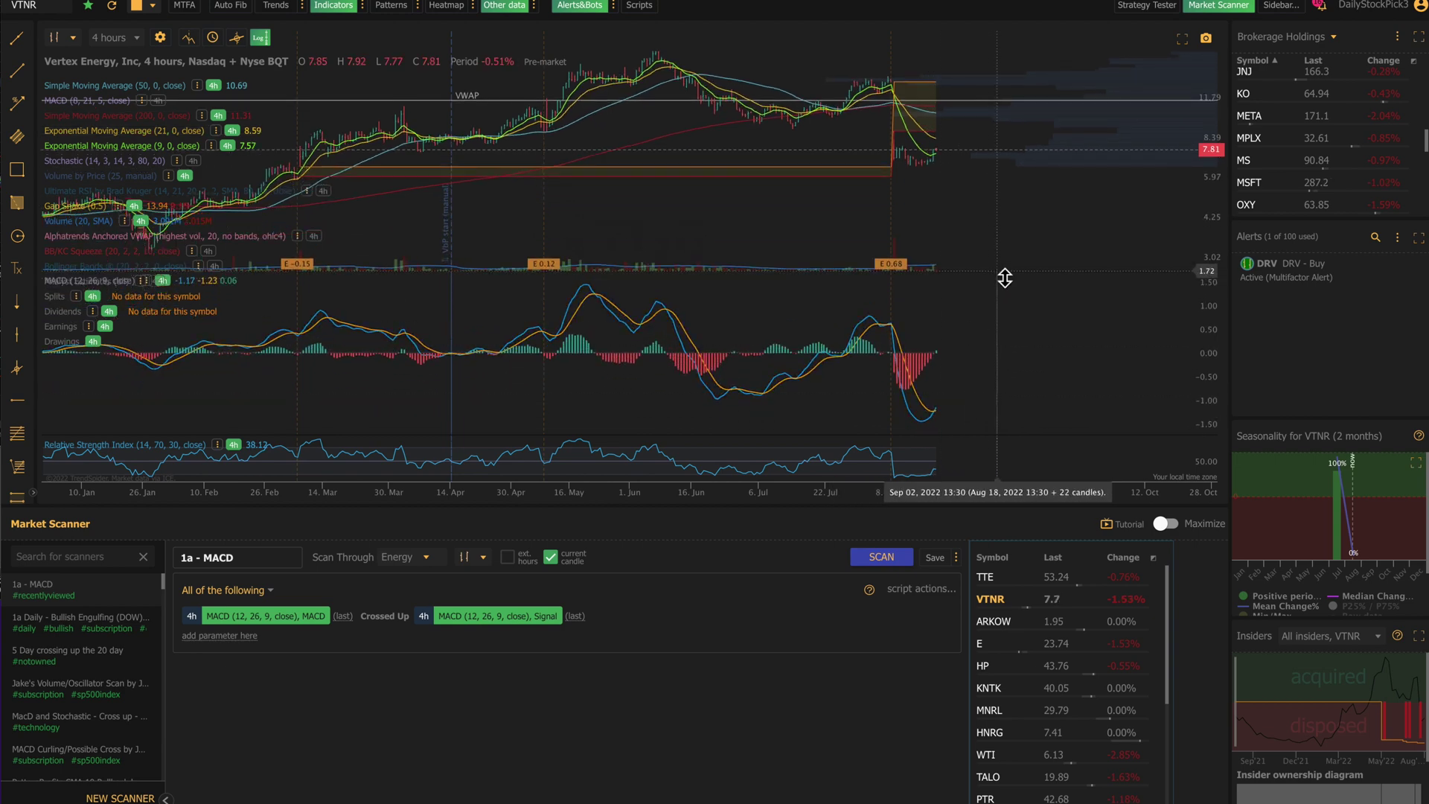
left_click_drag(1006, 277, 1002, 395)
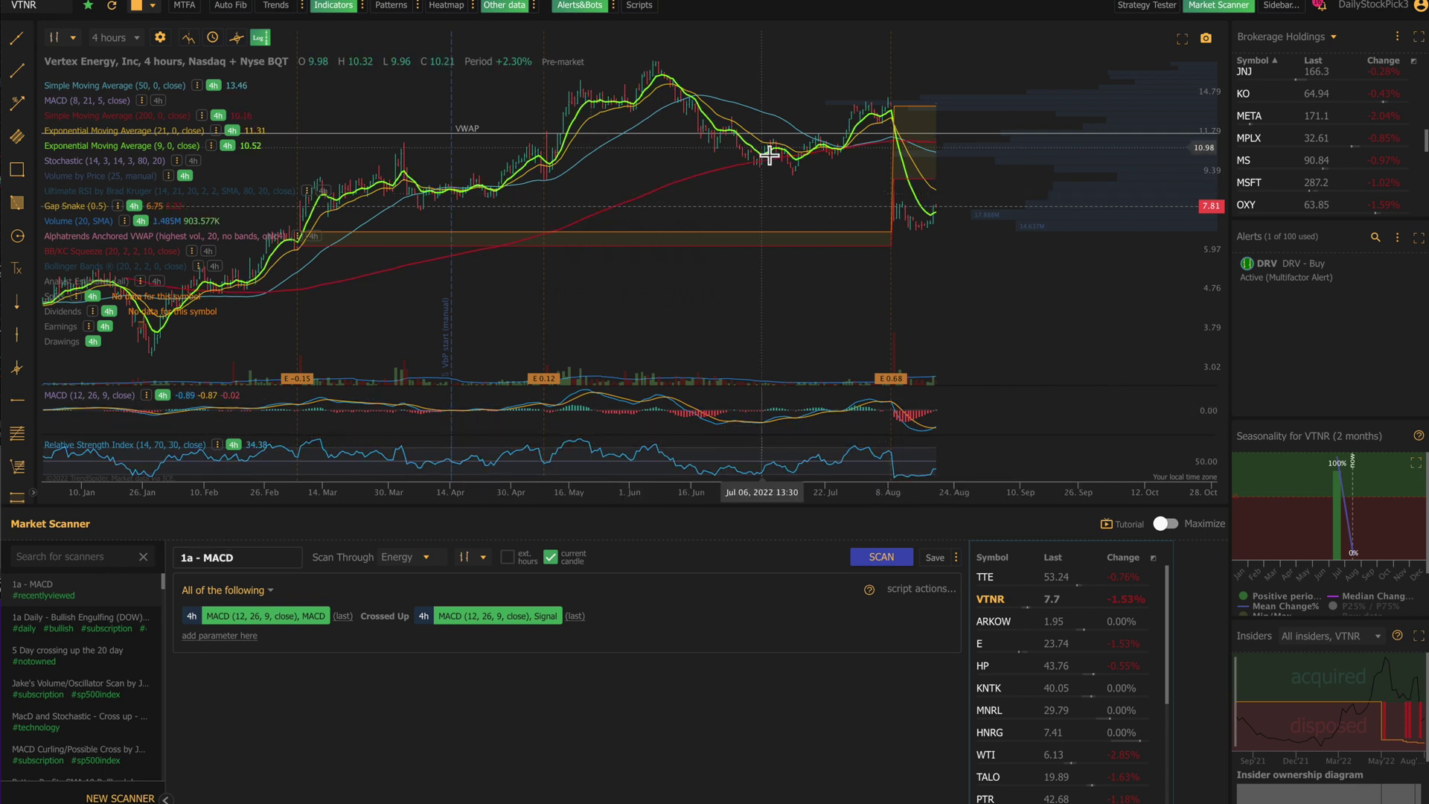
left_click(1147, 5)
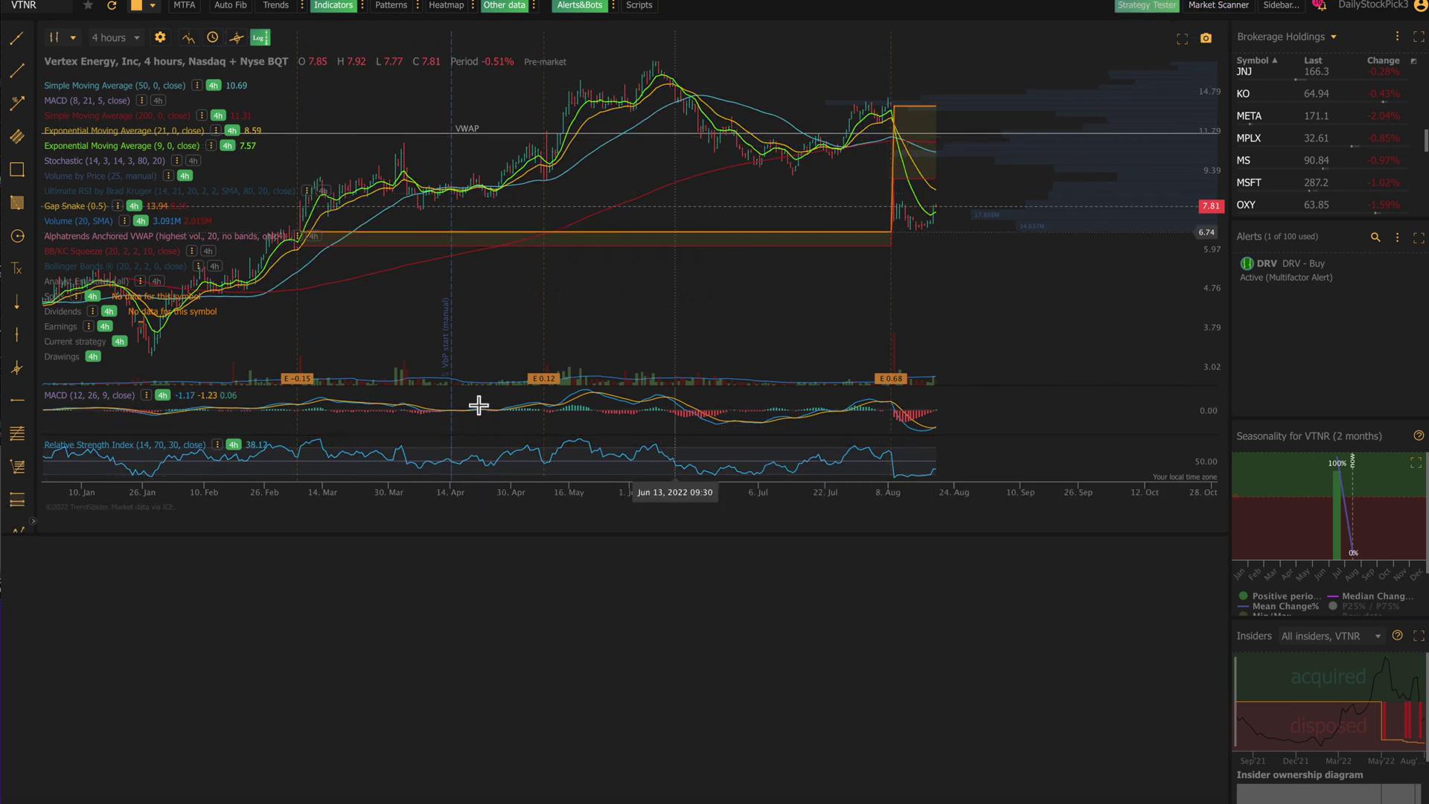
Backtest Main Algo - 4HR on VTNR: 967.63% net profit versus 1227.78% buy-and-hold, 30 positions.
left_click(83, 592)
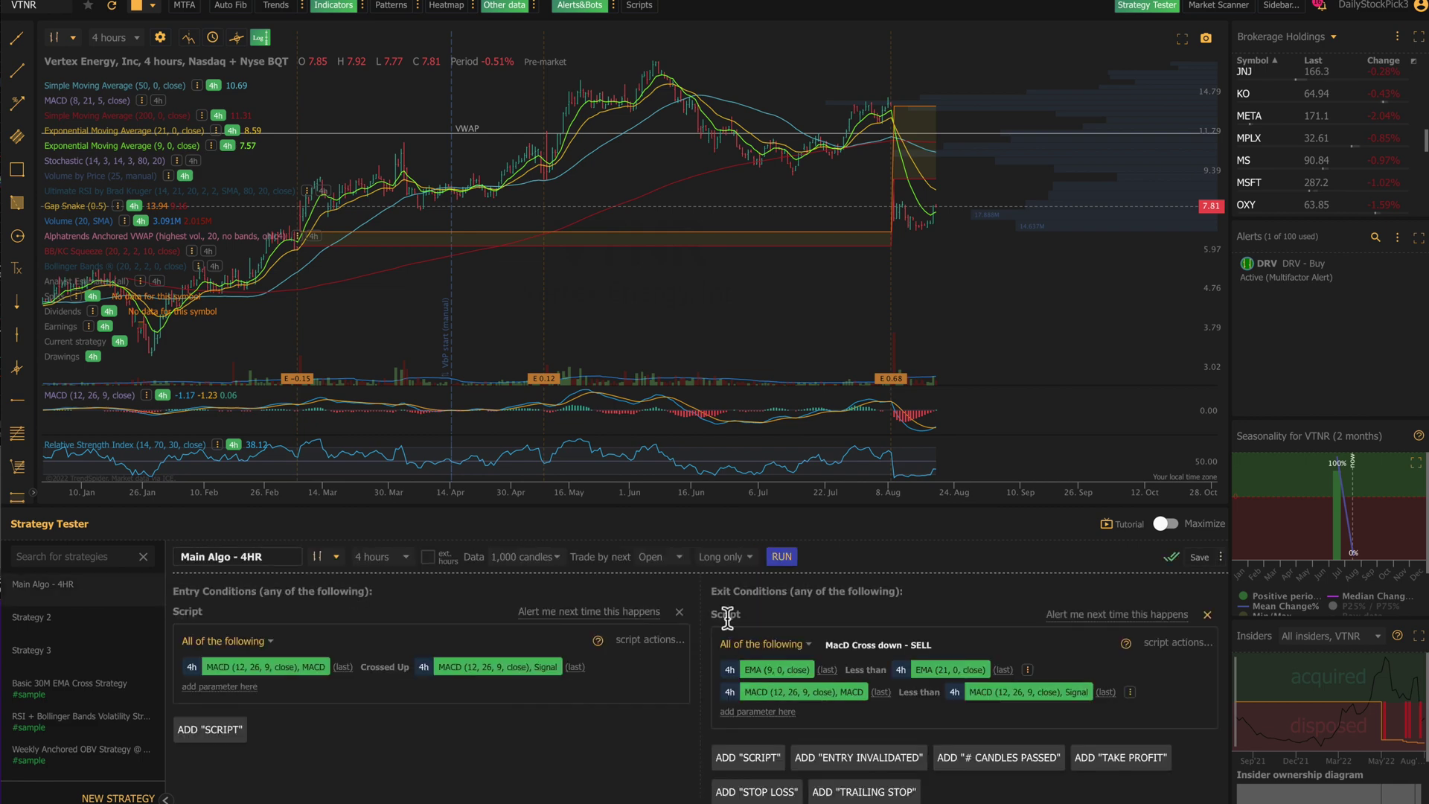
left_click(781, 560)
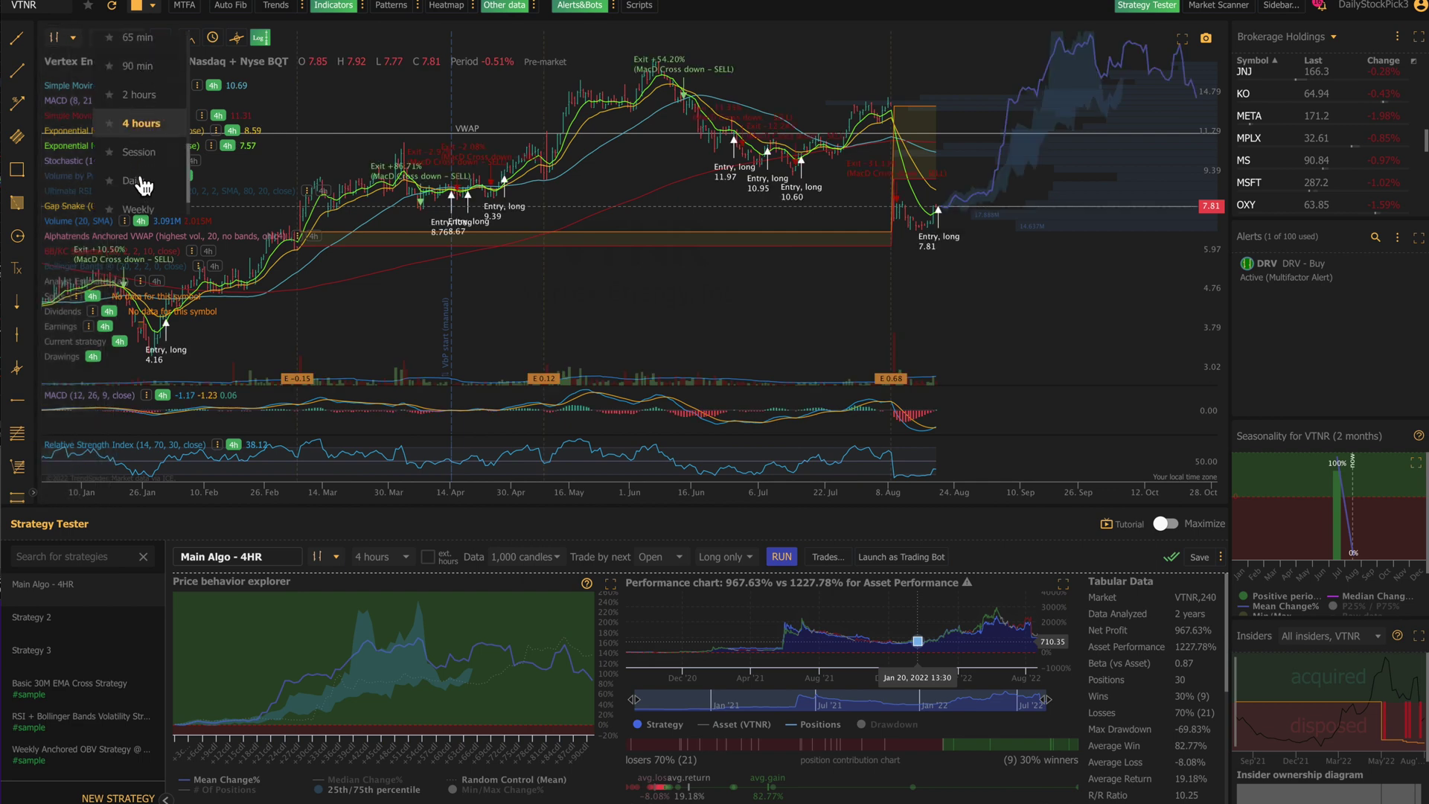
Switch VTNR's chart to Daily and compress the time axis to show more history.
key("d")
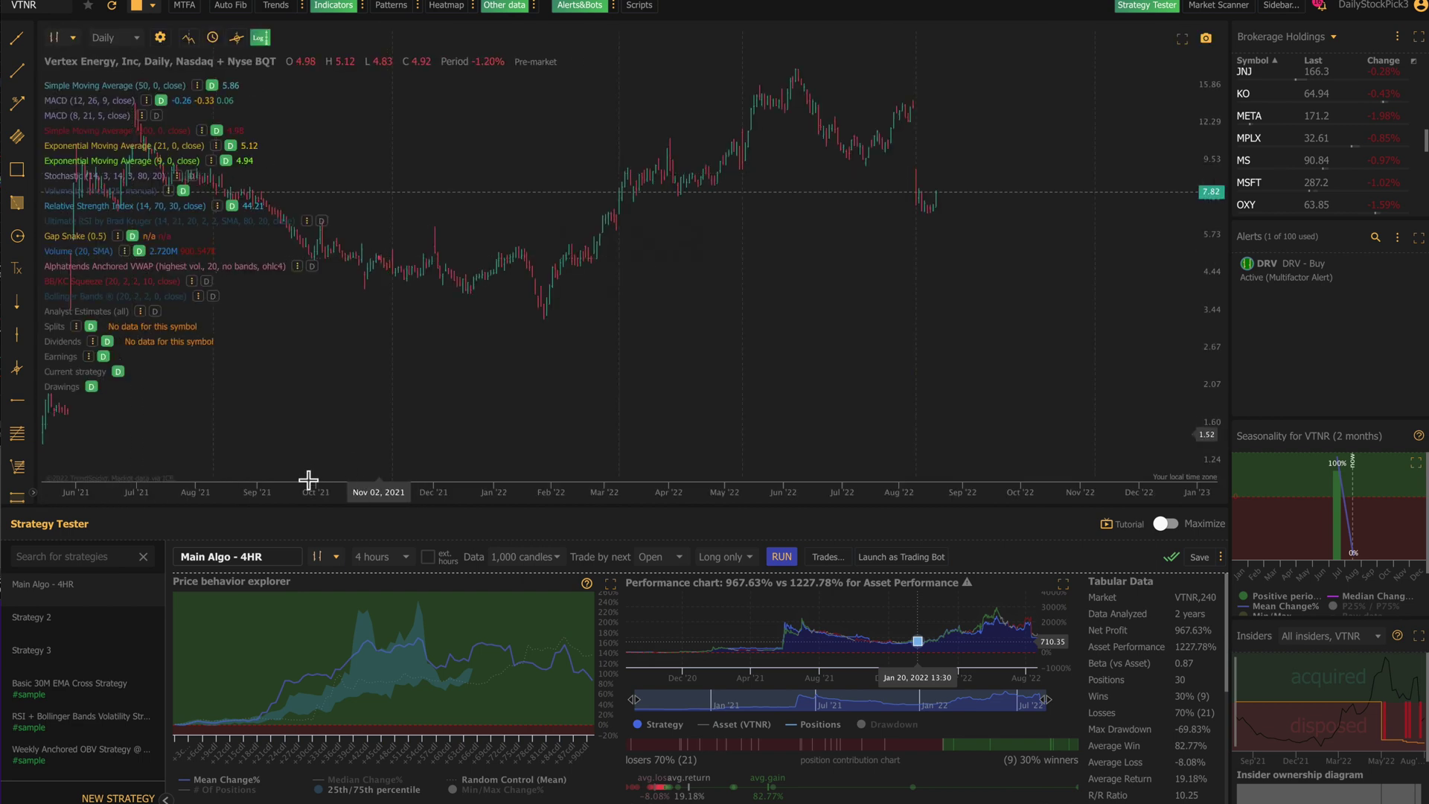
left_click_drag(281, 495, 757, 484)
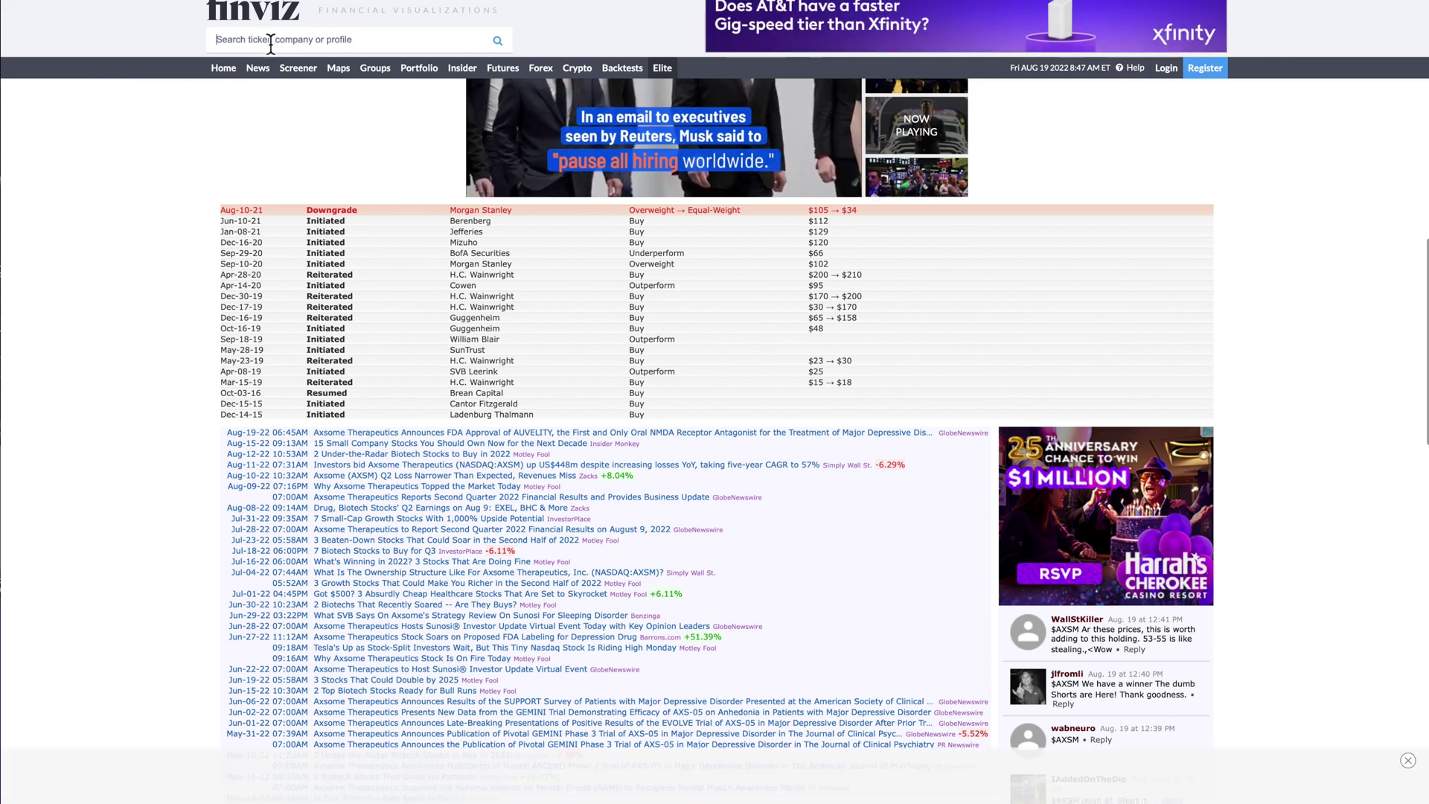
Look up VTNR on Finviz and open its news headline about analysts downgrading Vertex Energy.
type("vtnr")
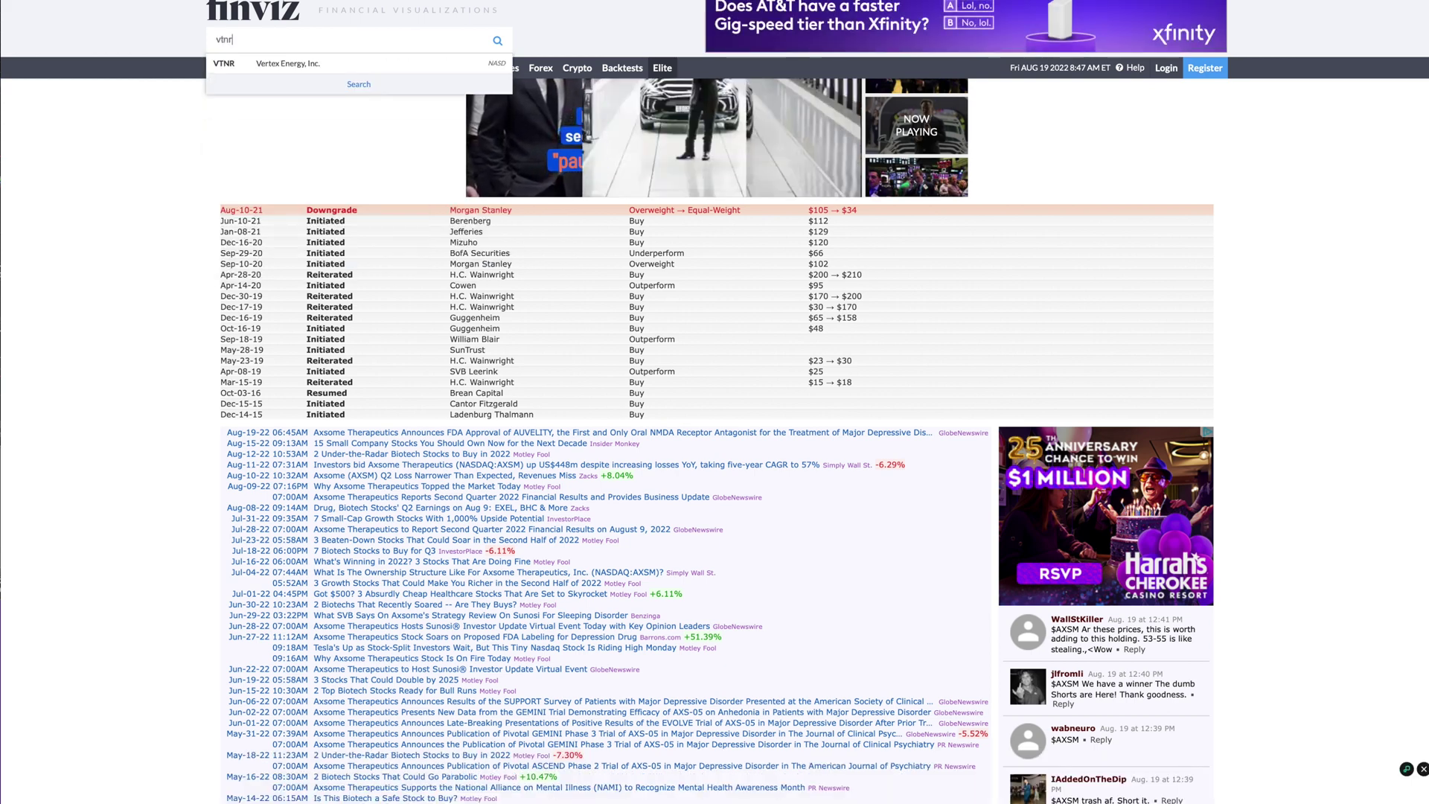
key("Return")
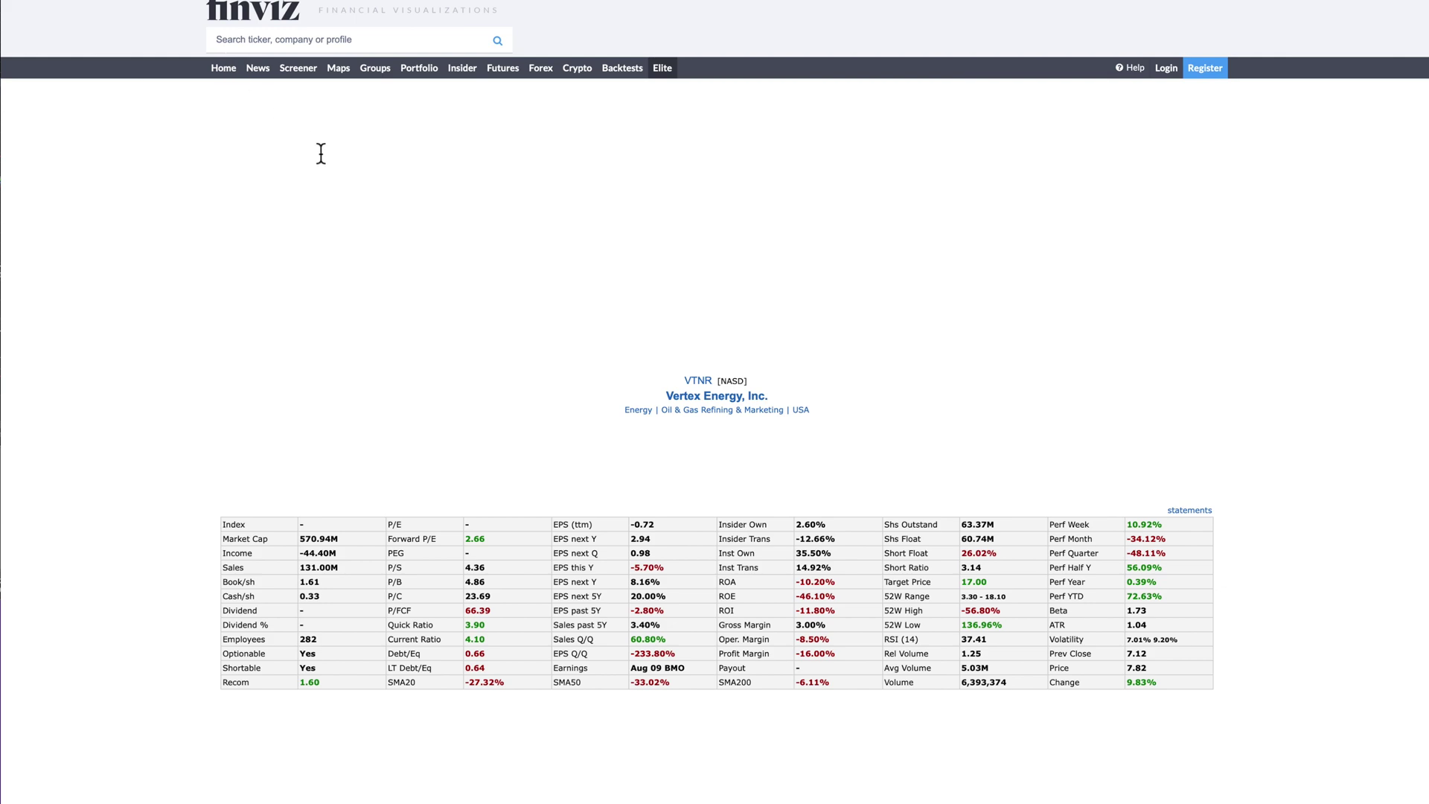
scroll(440, 354, "down", 4)
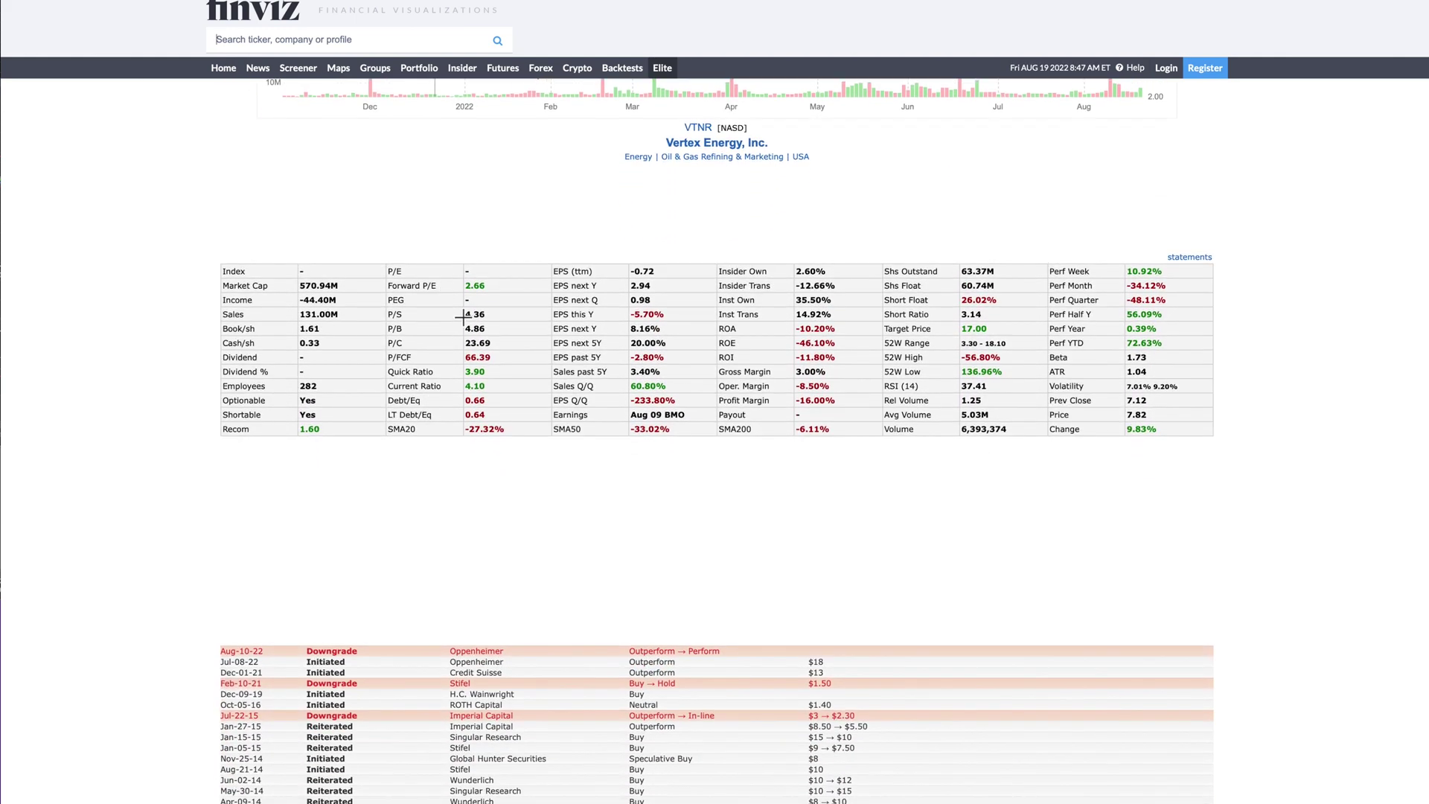
scroll(497, 322, "down", 2)
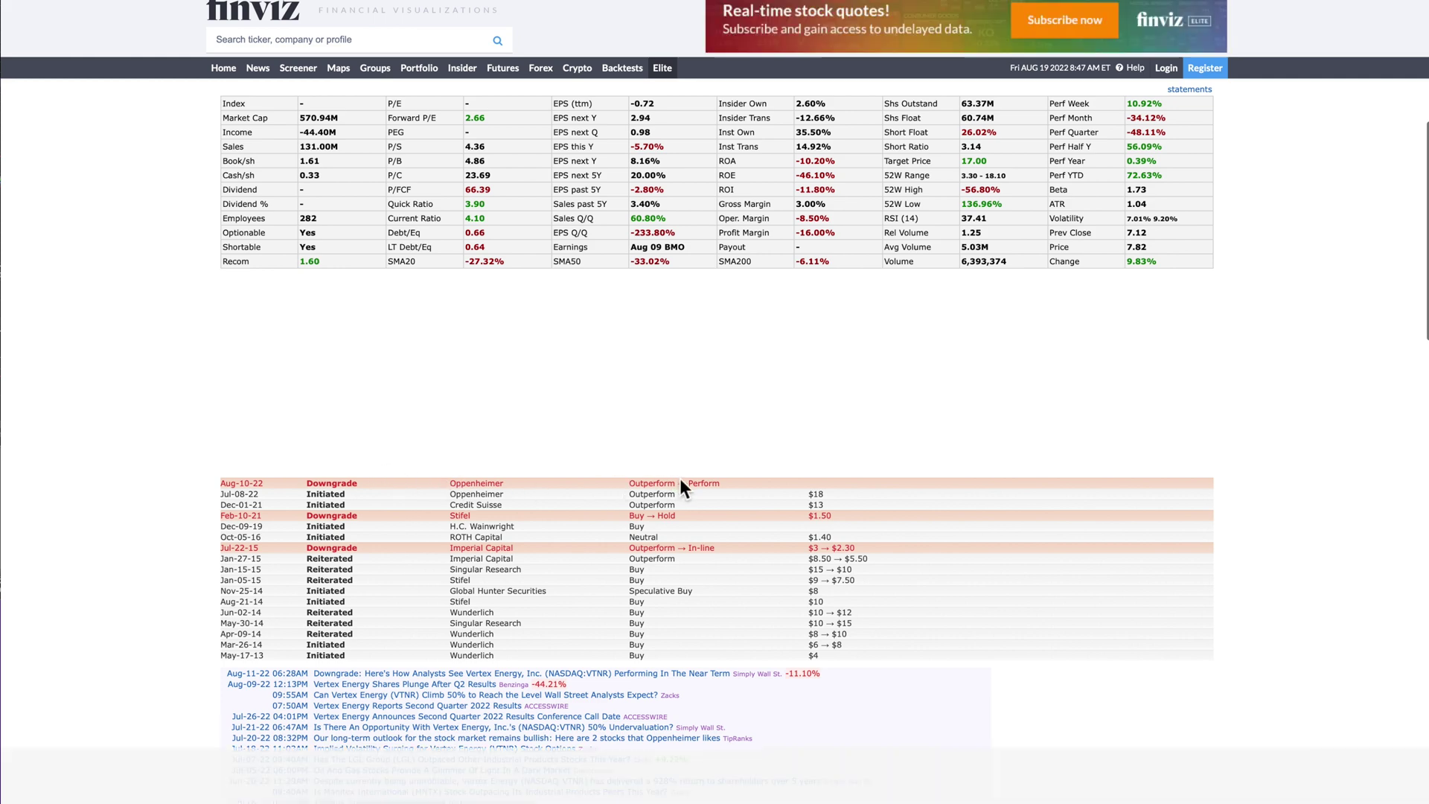
scroll(683, 479, "down", 3)
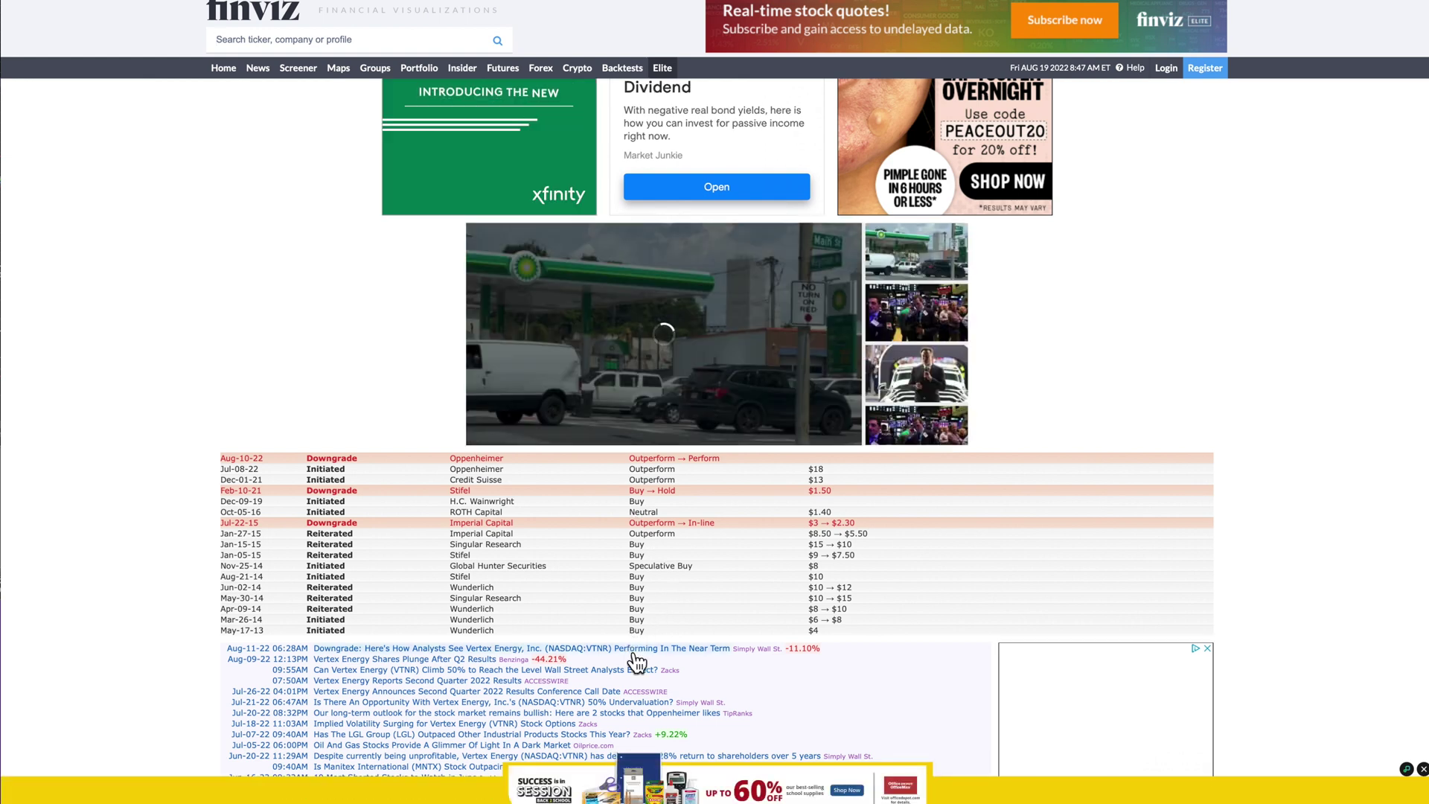
left_click(633, 649)
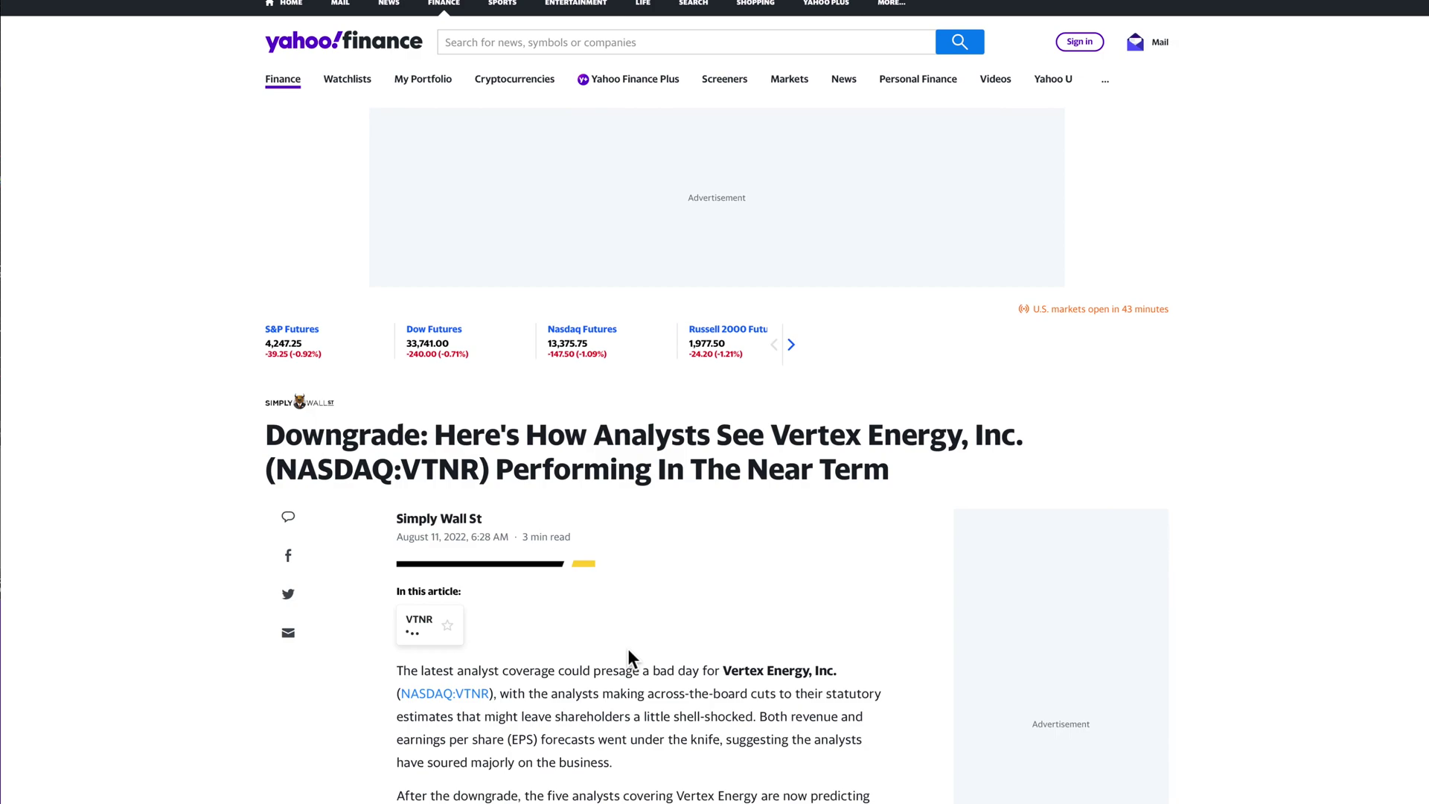
Read down through the first part of the Simply Wall St Vertex Energy downgrade article.
scroll(628, 649, "down", 4)
scroll(627, 652, "down", 1)
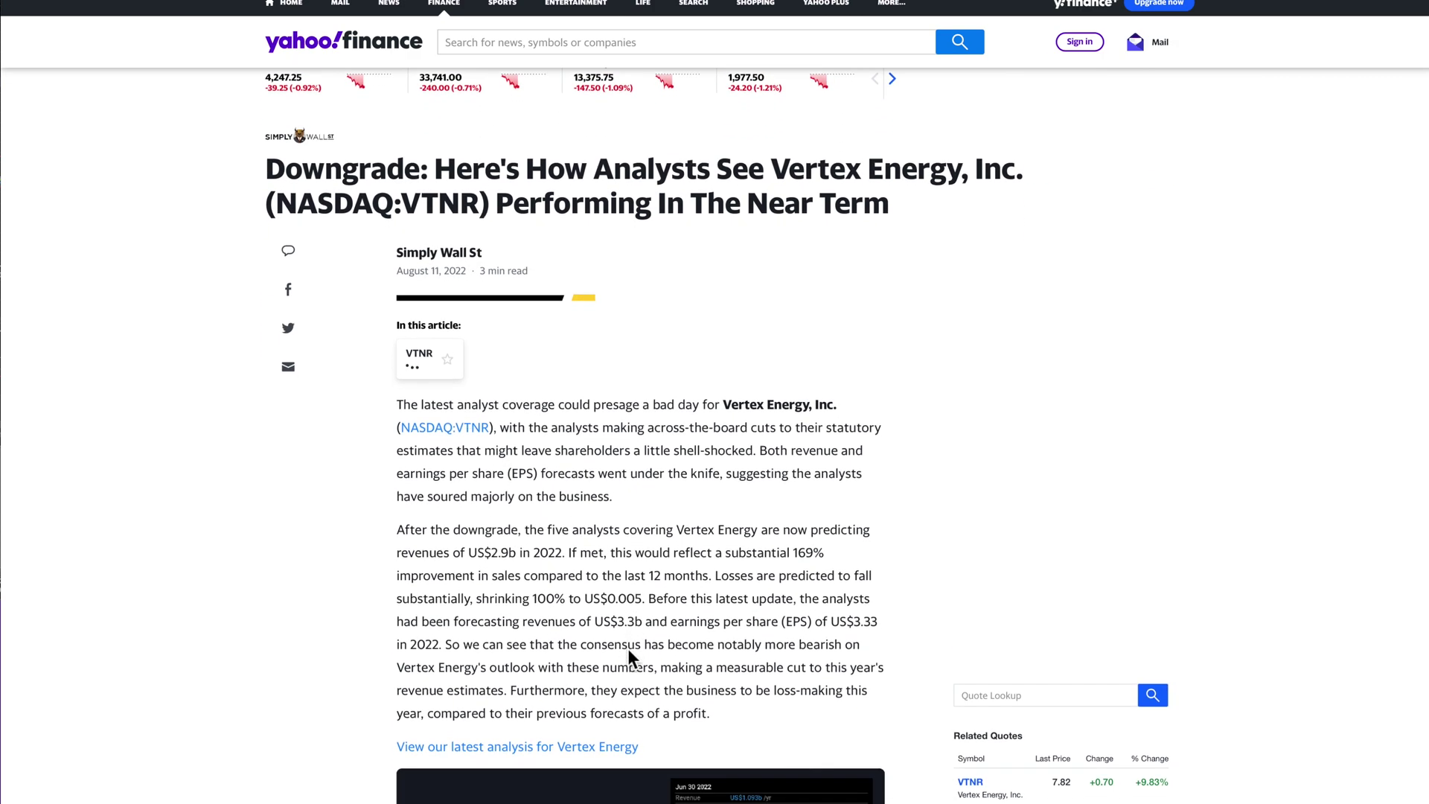
scroll(627, 649, "down", 1)
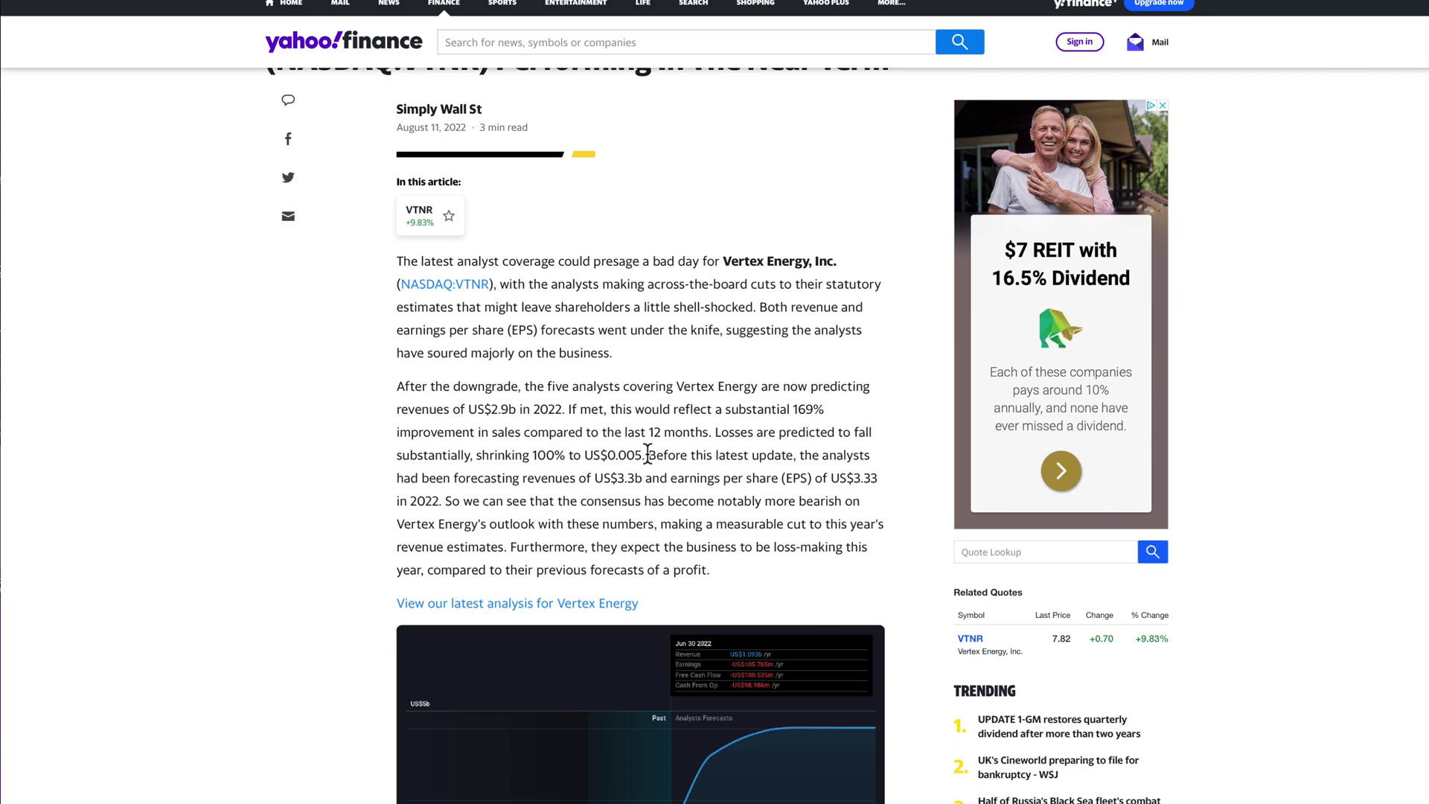
scroll(648, 454, "down", 1)
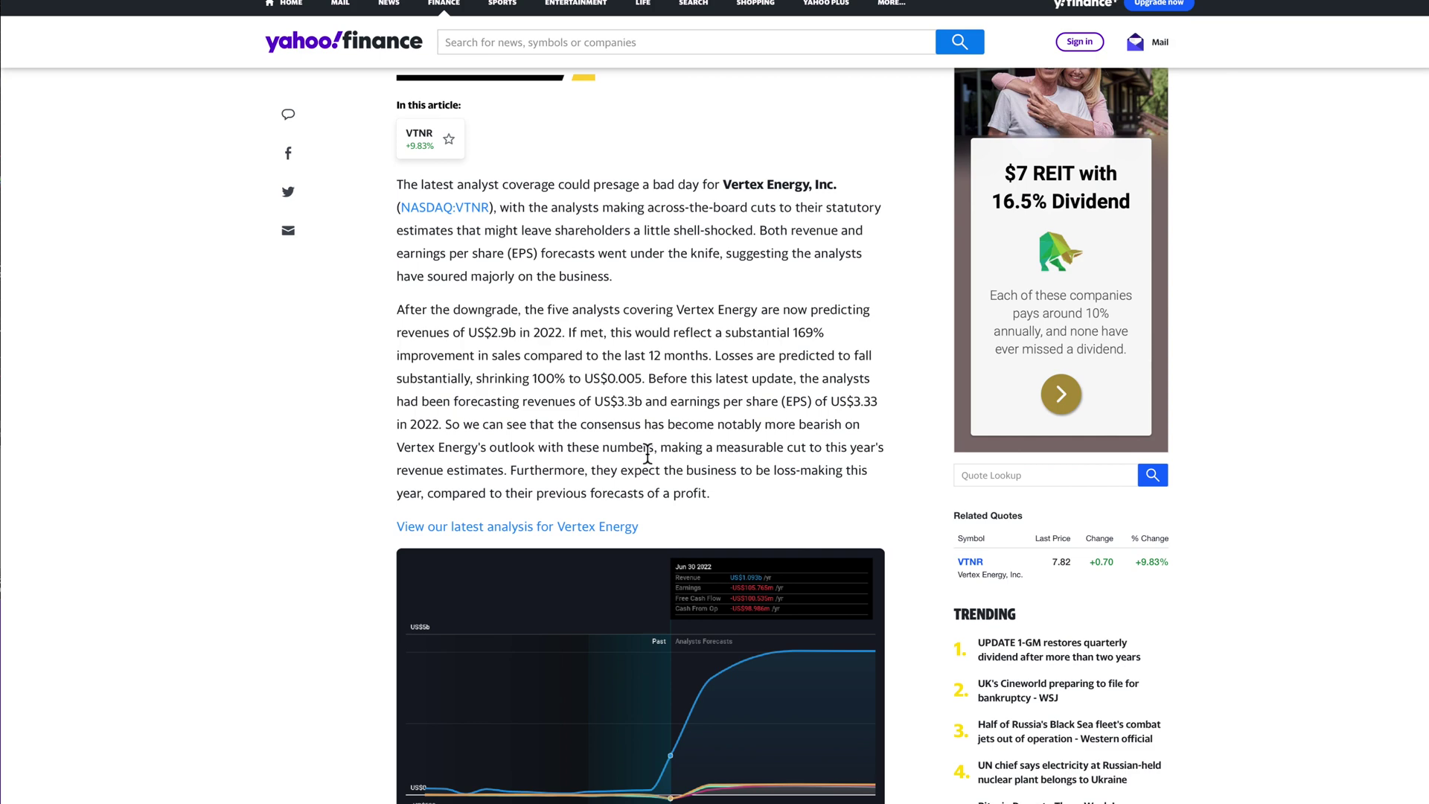
scroll(646, 453, "down", 1)
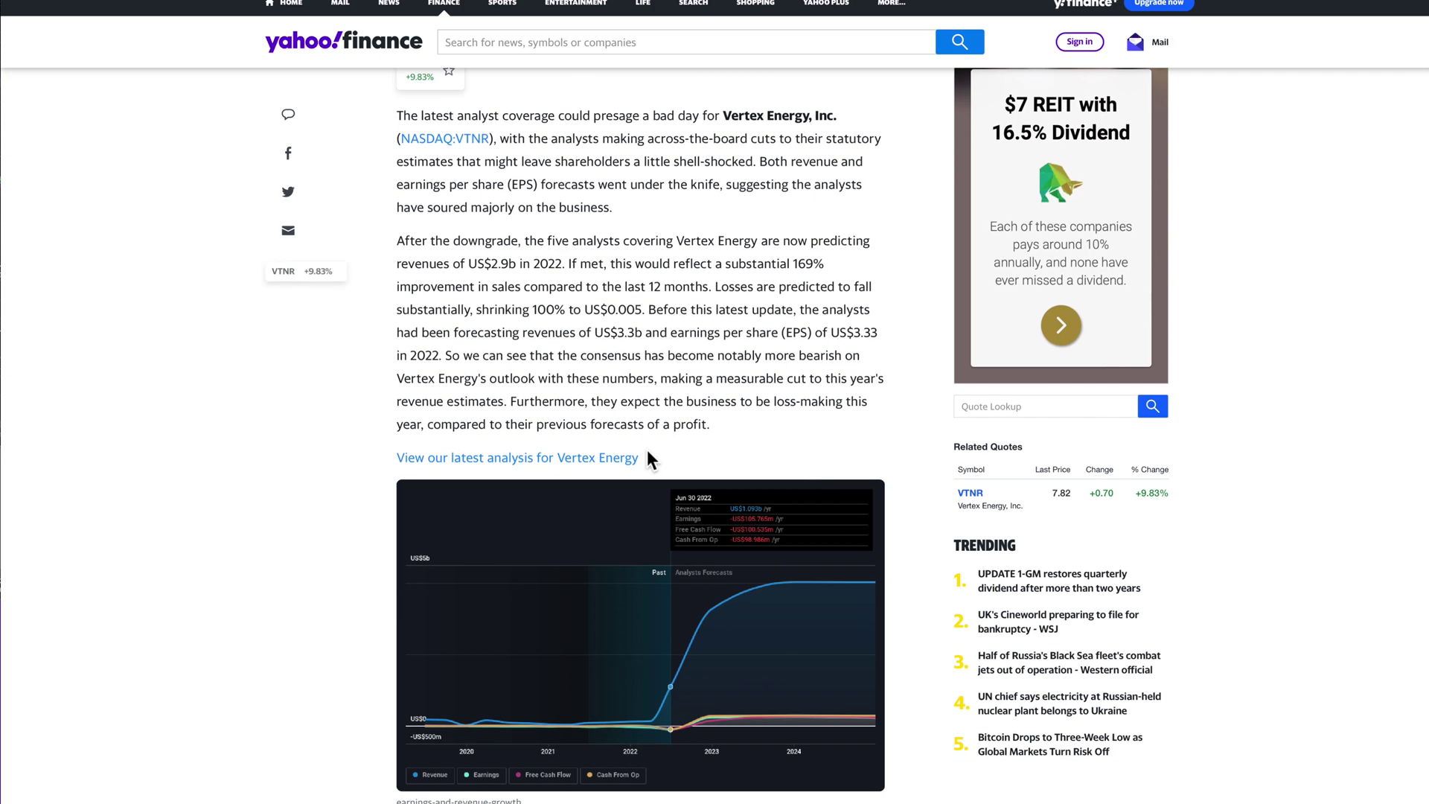
scroll(647, 451, "down", 1)
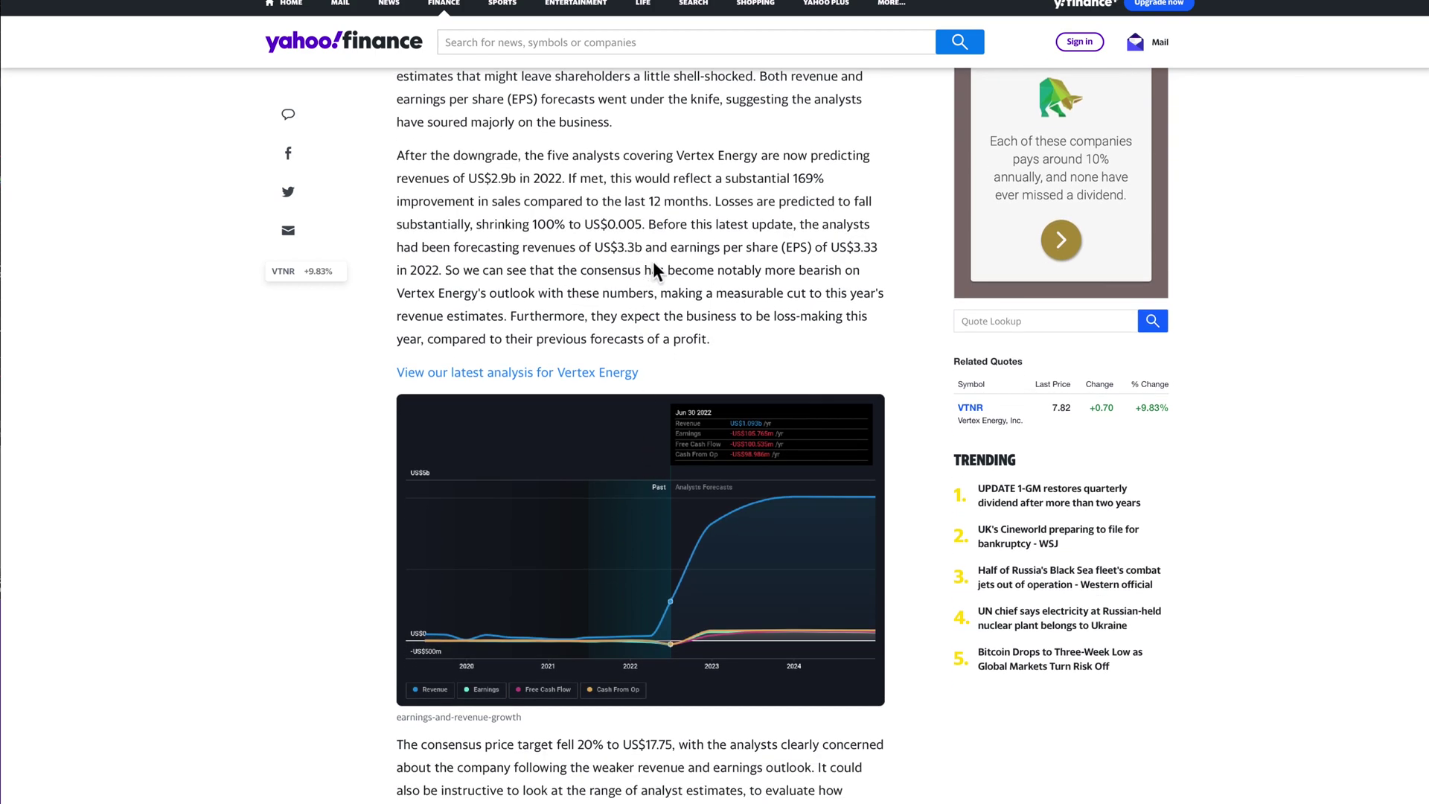
scroll(691, 270, "down", 4)
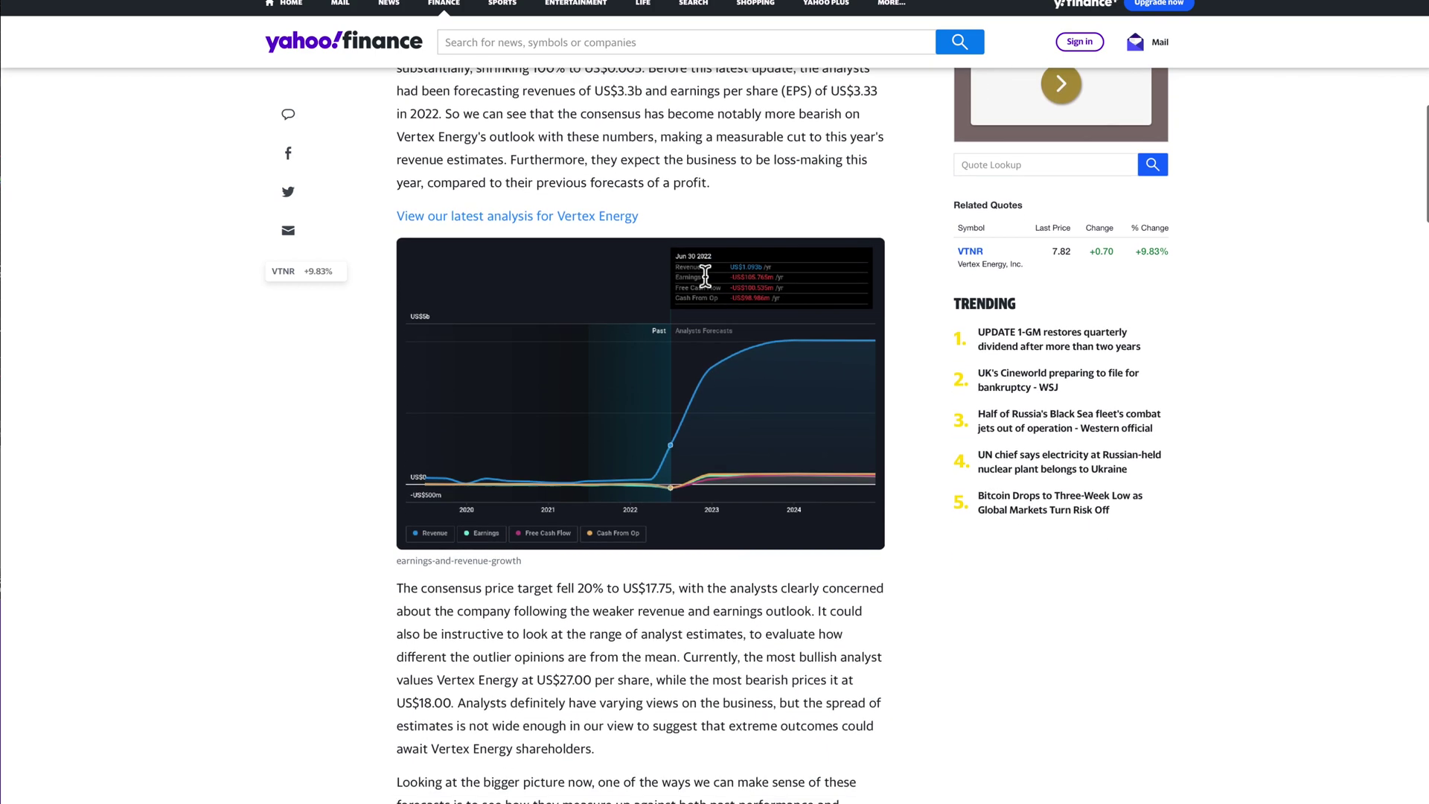
scroll(705, 276, "down", 4)
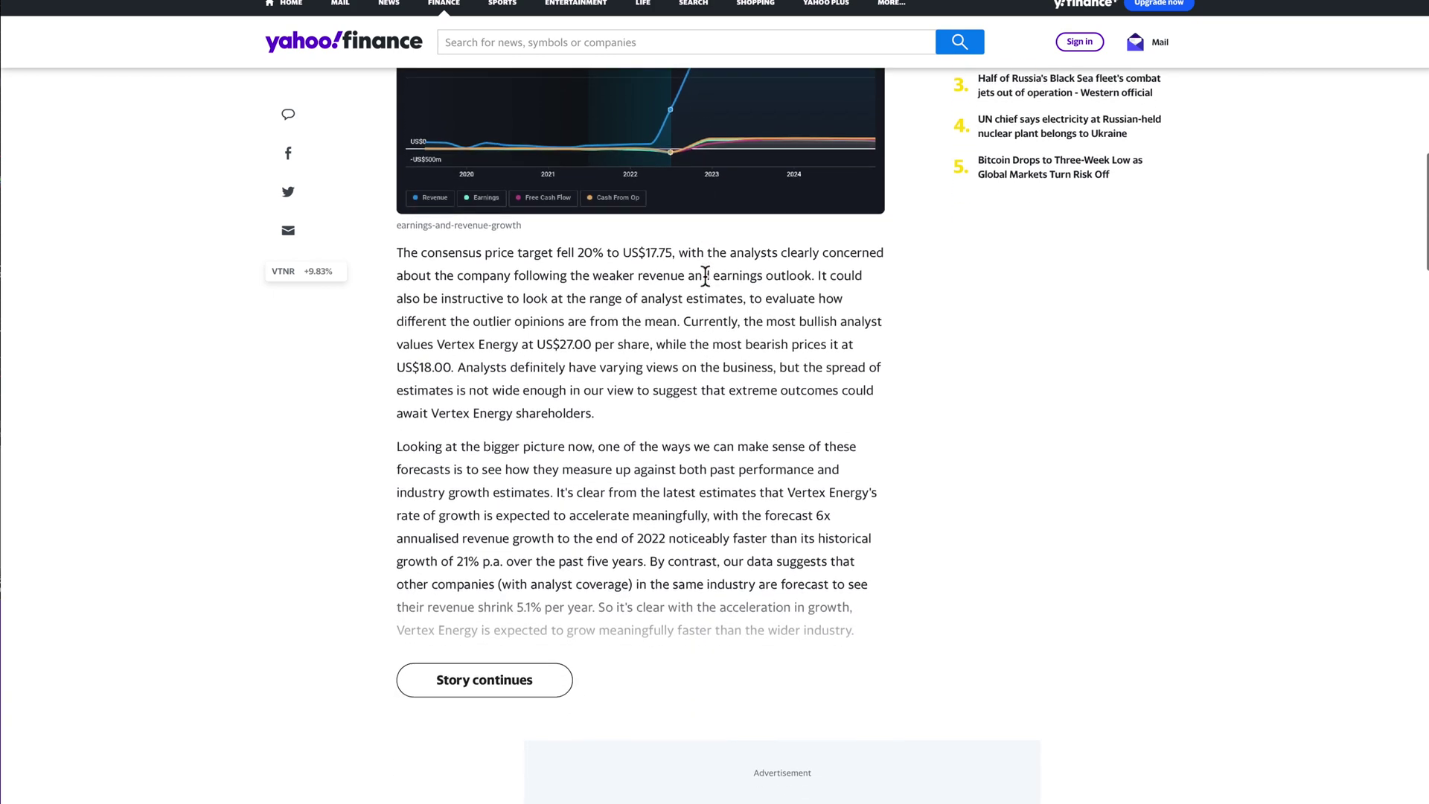
Expand the rest of the article with Story continues and read the remainder.
left_click(535, 538)
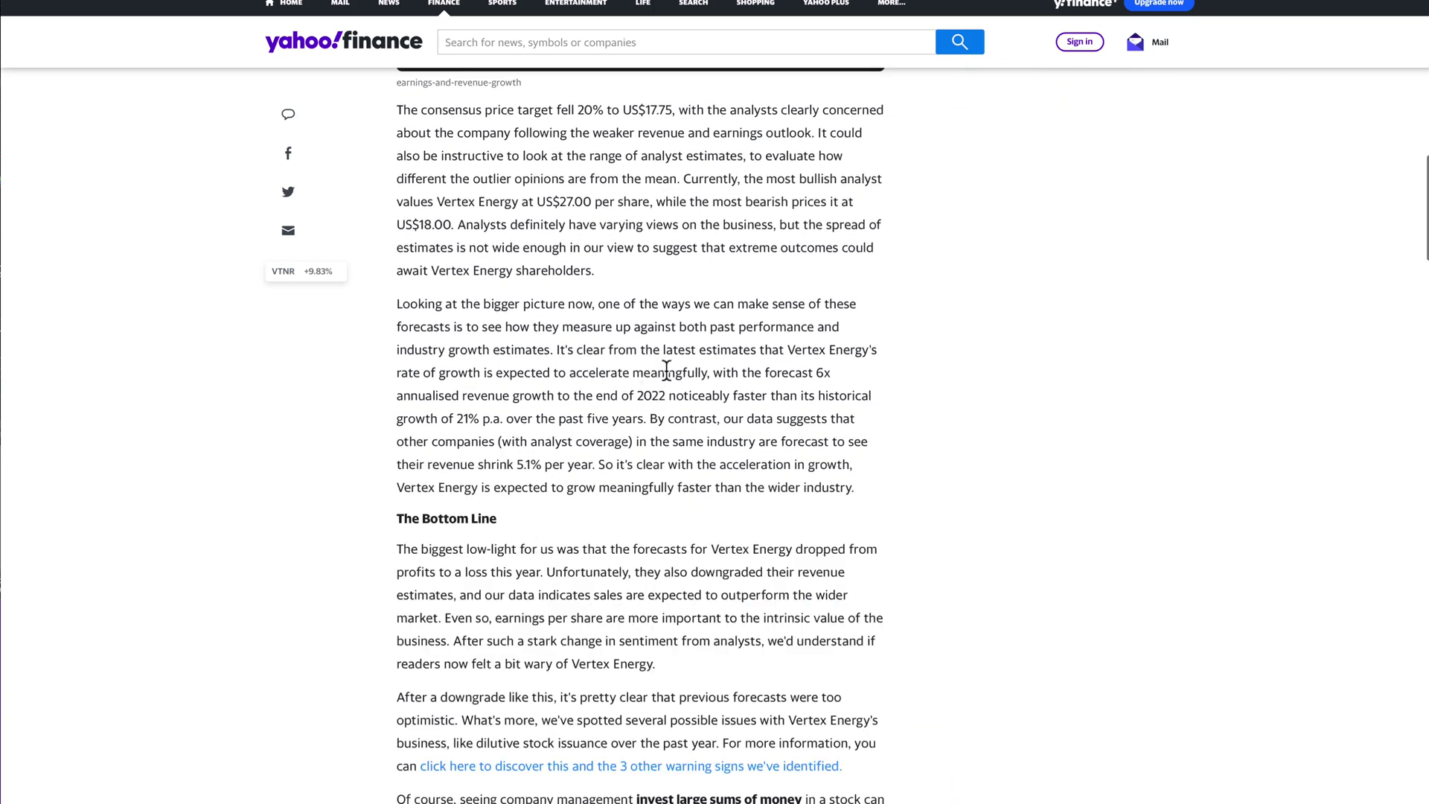
scroll(670, 372, "down", 2)
scroll(670, 372, "down", 4)
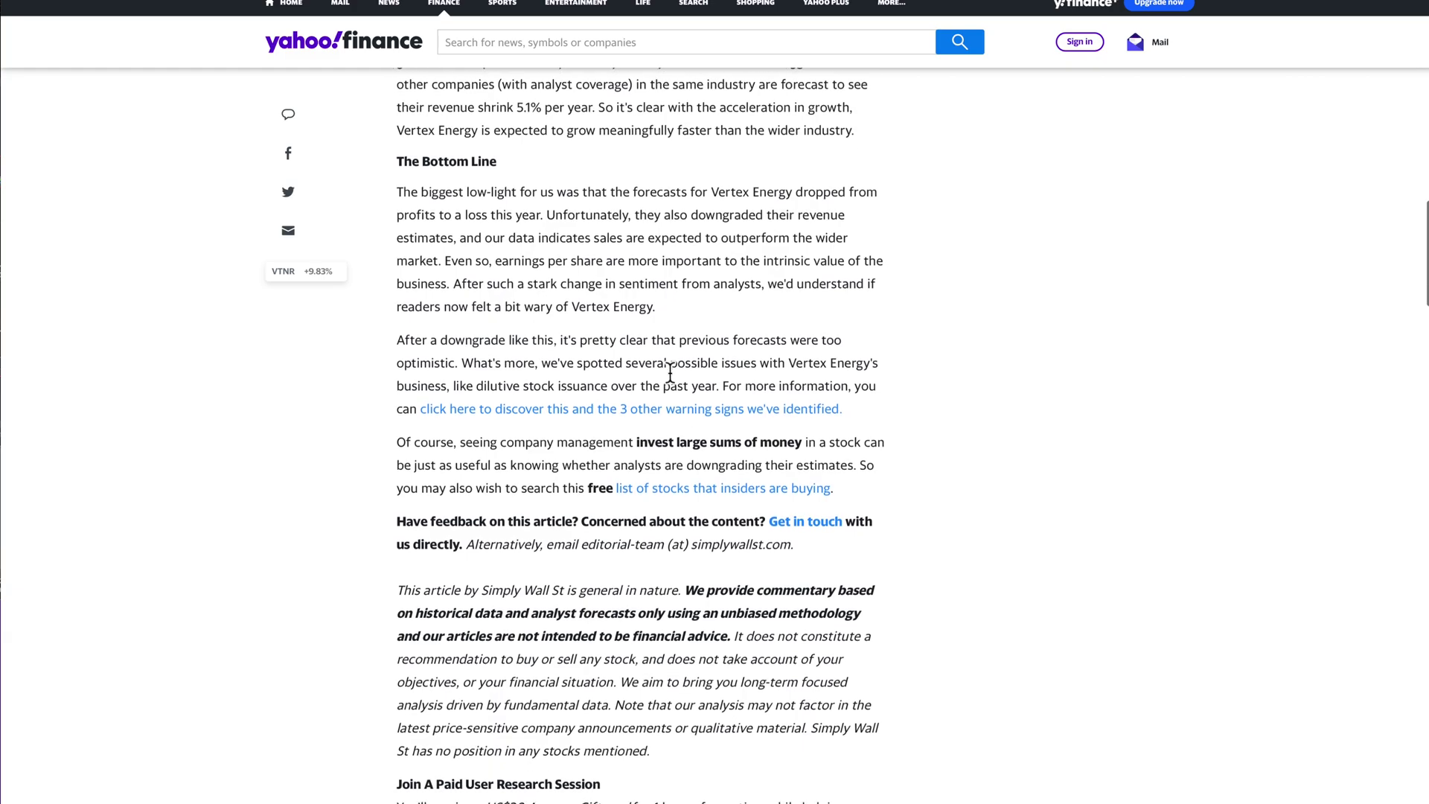
scroll(670, 373, "up", 5)
scroll(670, 372, "up", 1)
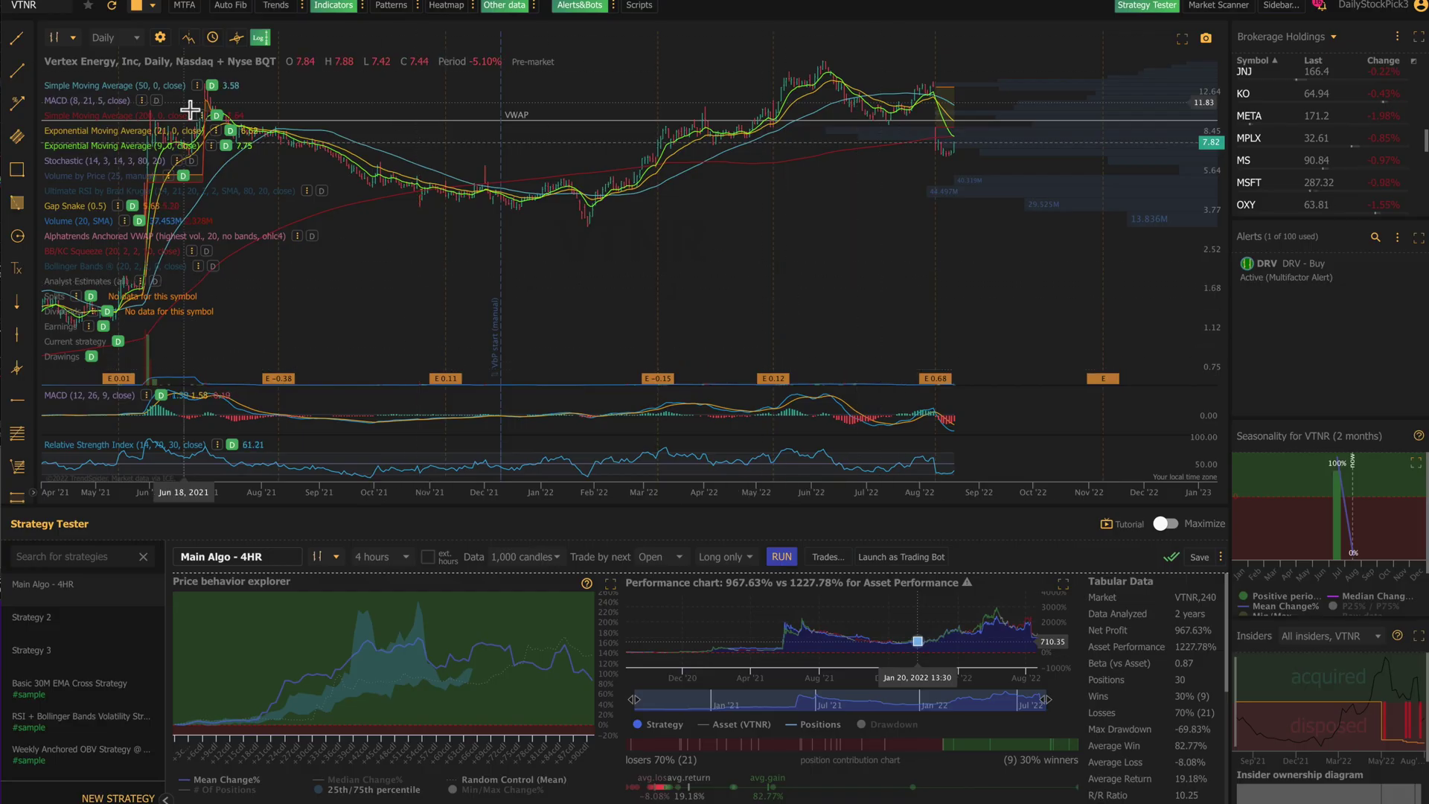
Rerun the Main Algo - 4HR backtest on VTNR's 4-hour chart, check the brokerage window, then return.
left_click(787, 555)
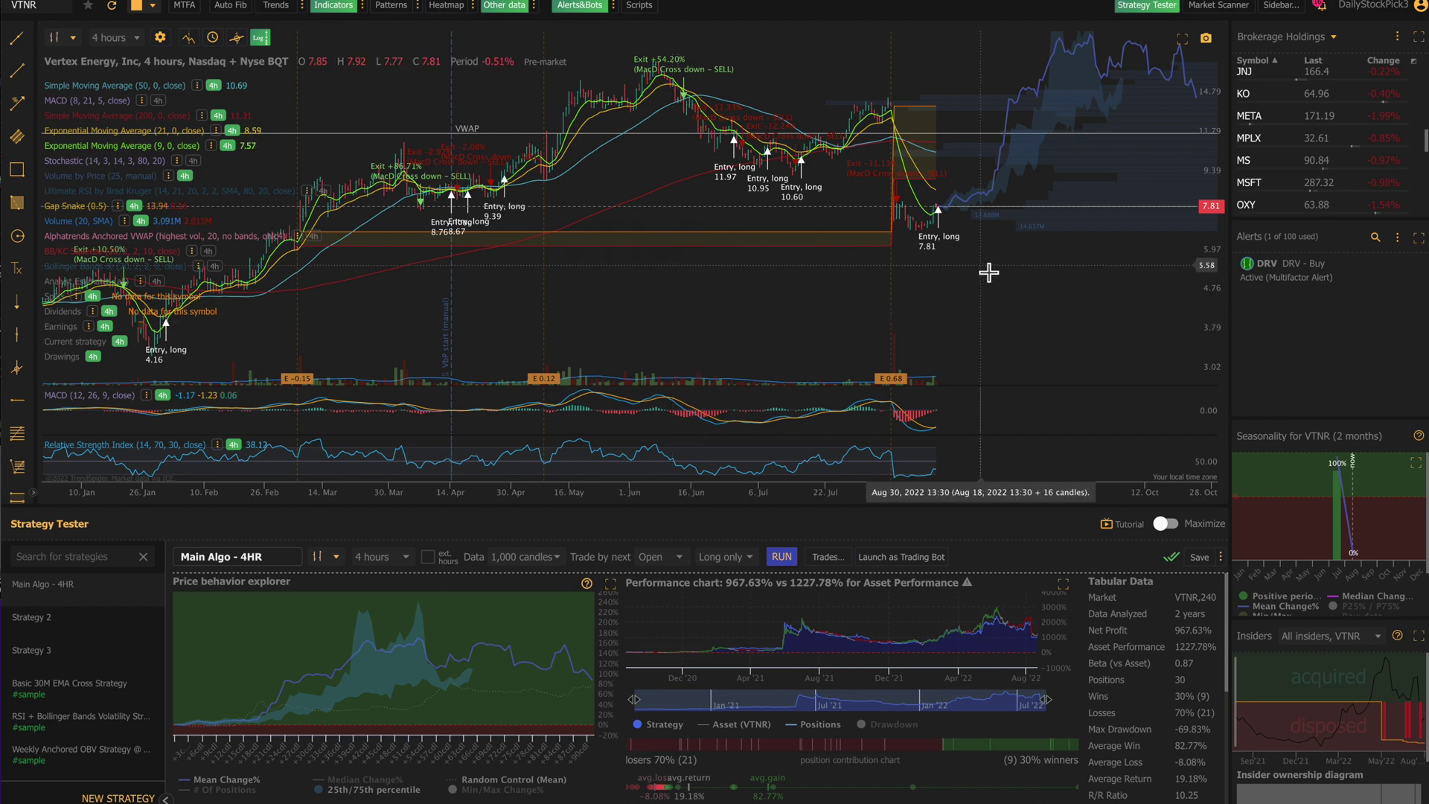
key("alt+Tab")
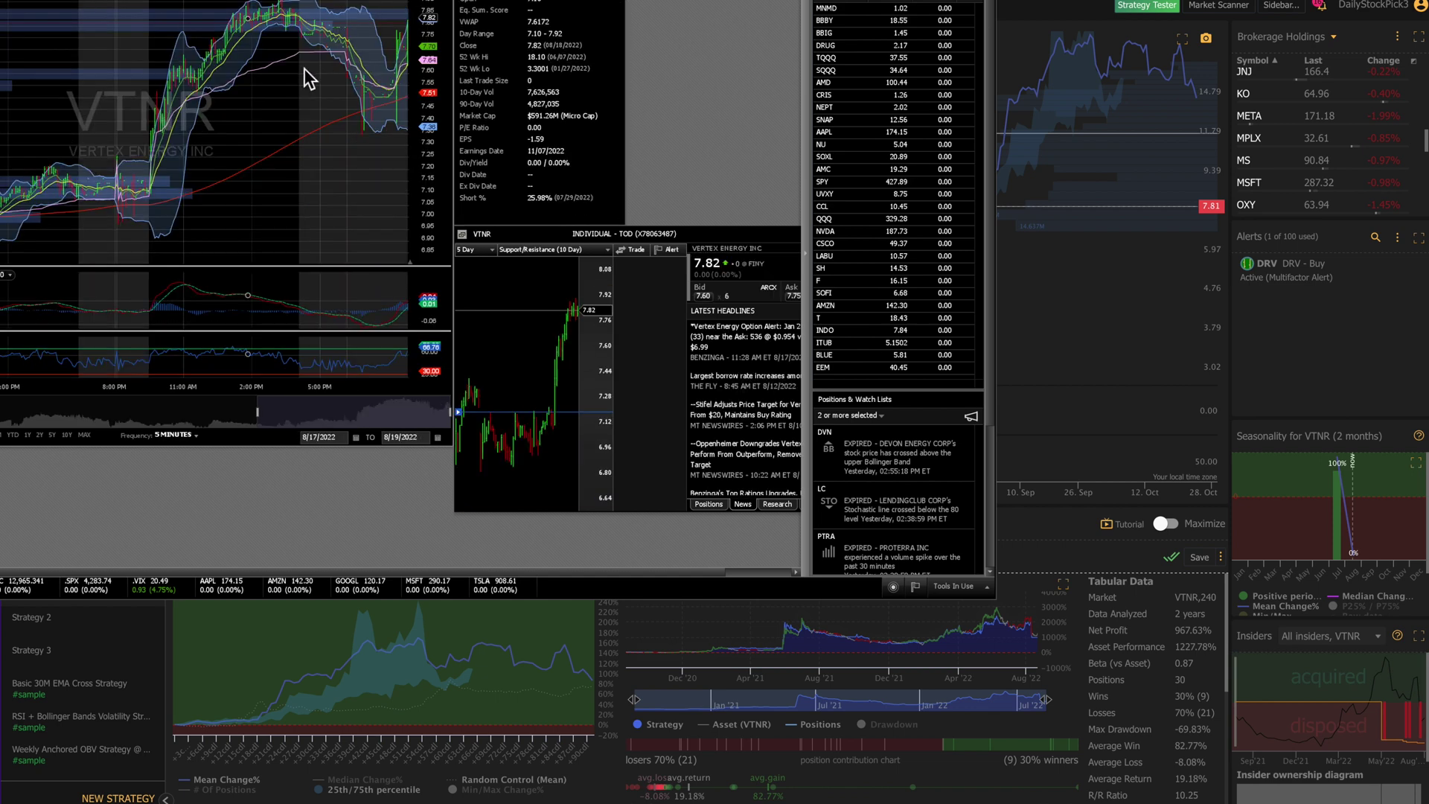
left_click(1112, 320)
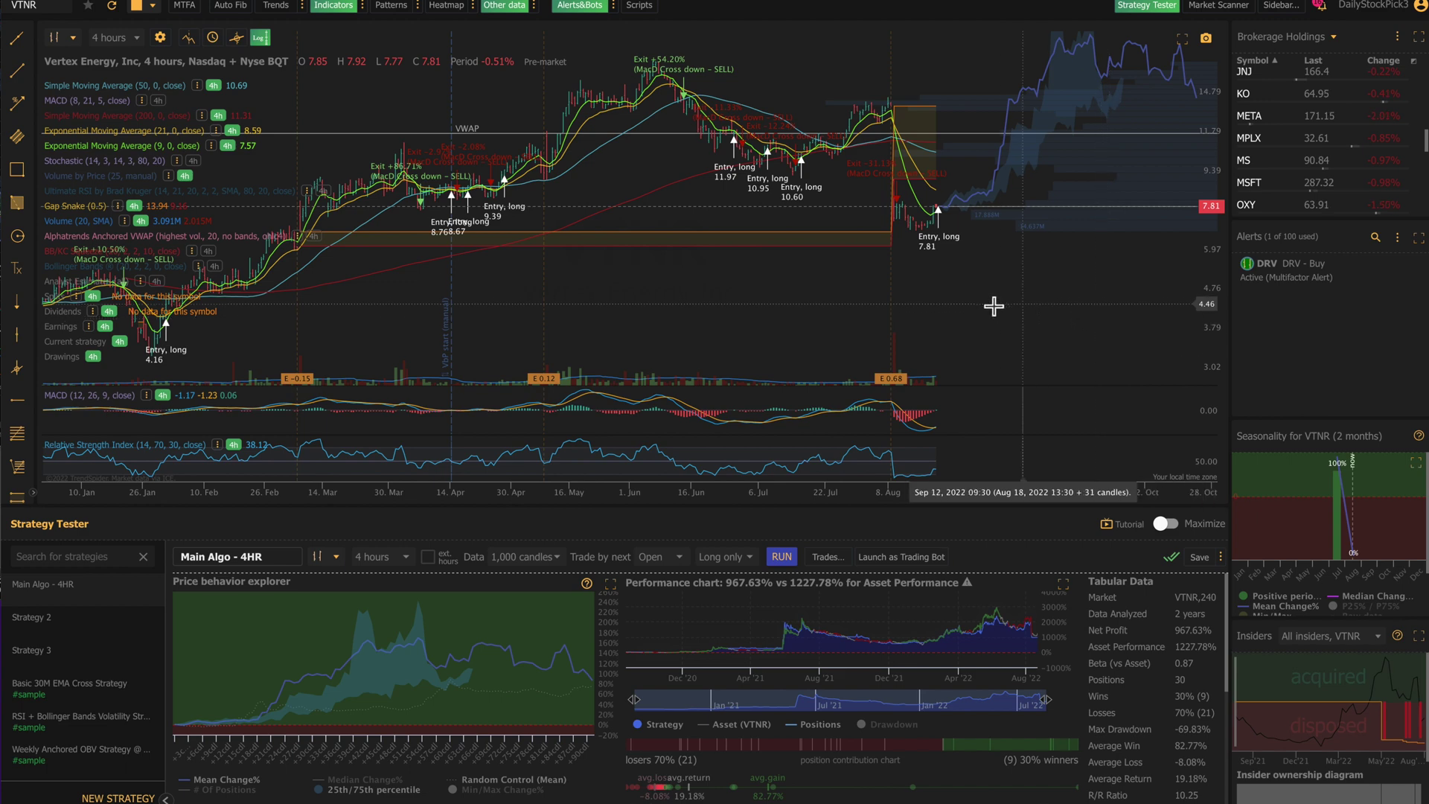